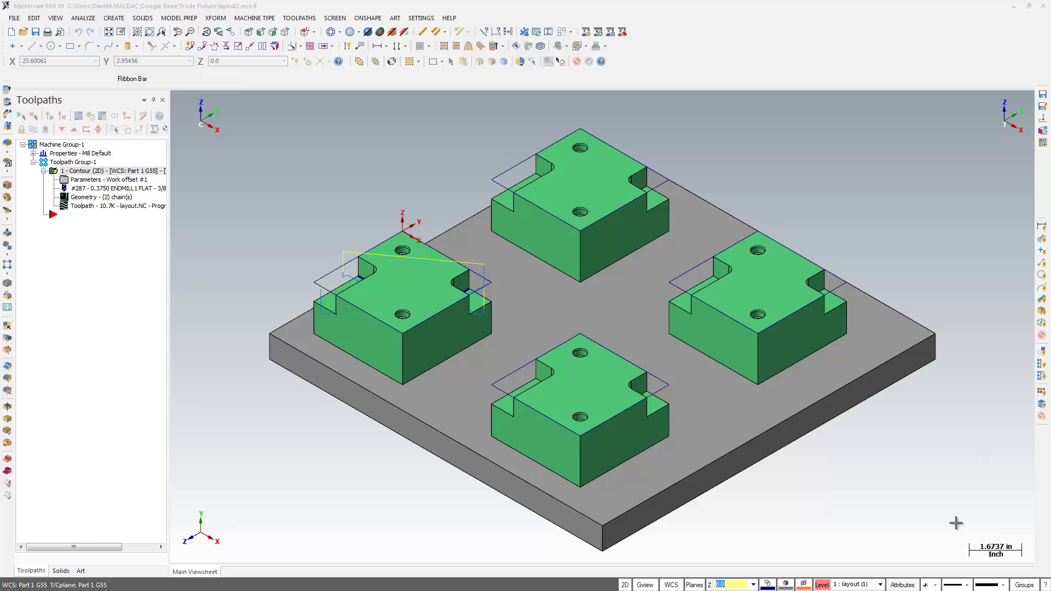
# Backplot the contour toolpath from start to finish to check it
pyautogui.click(90, 206)
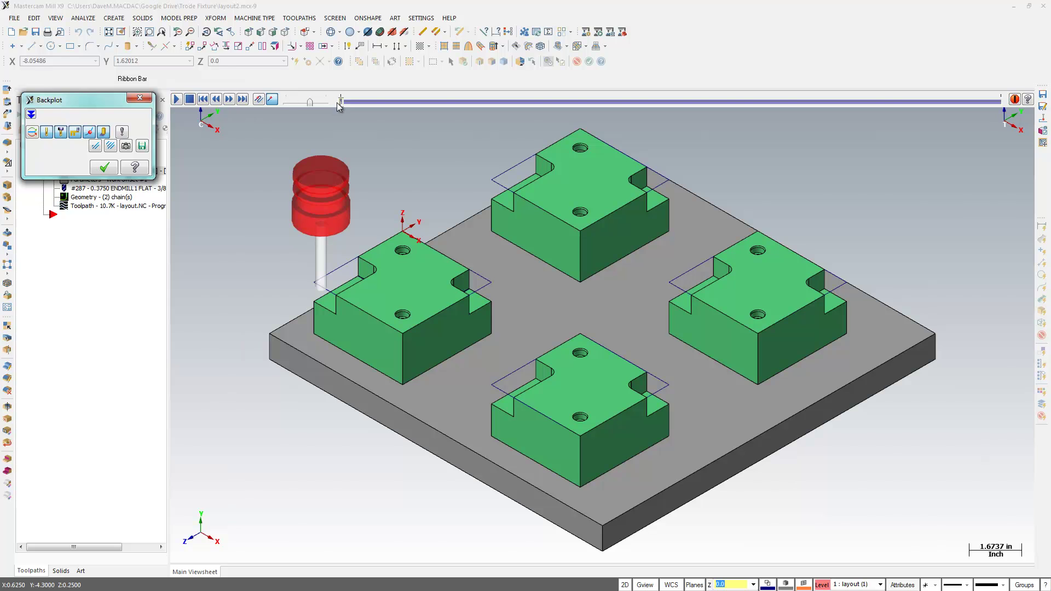
pyautogui.moveTo(339, 107)
pyautogui.mouseDown()
pyautogui.moveTo(709, 107)
pyautogui.moveTo(1049, 133)
pyautogui.mouseUp()
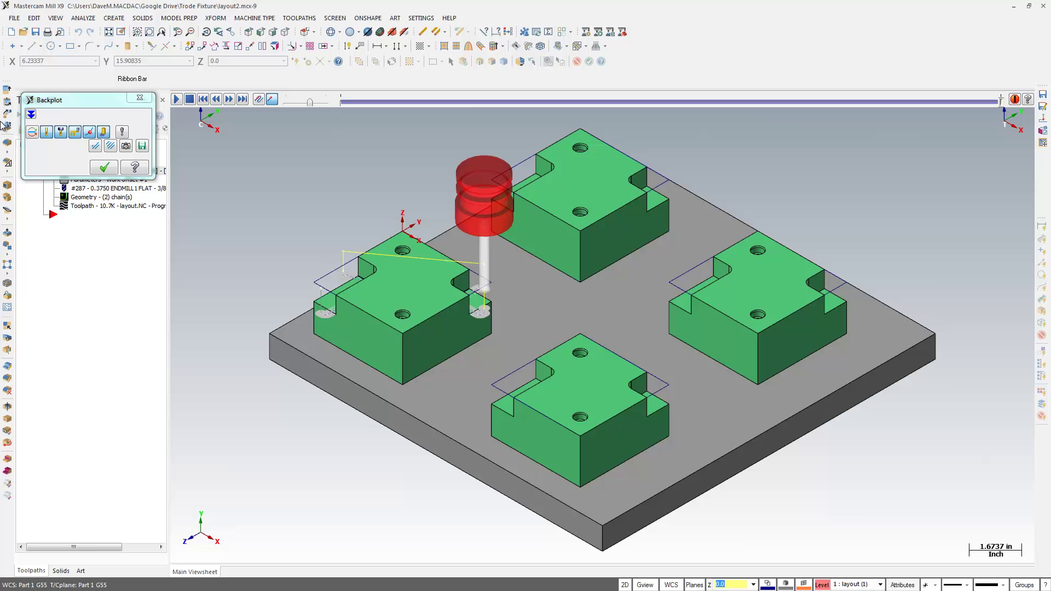
pyautogui.click(107, 168)
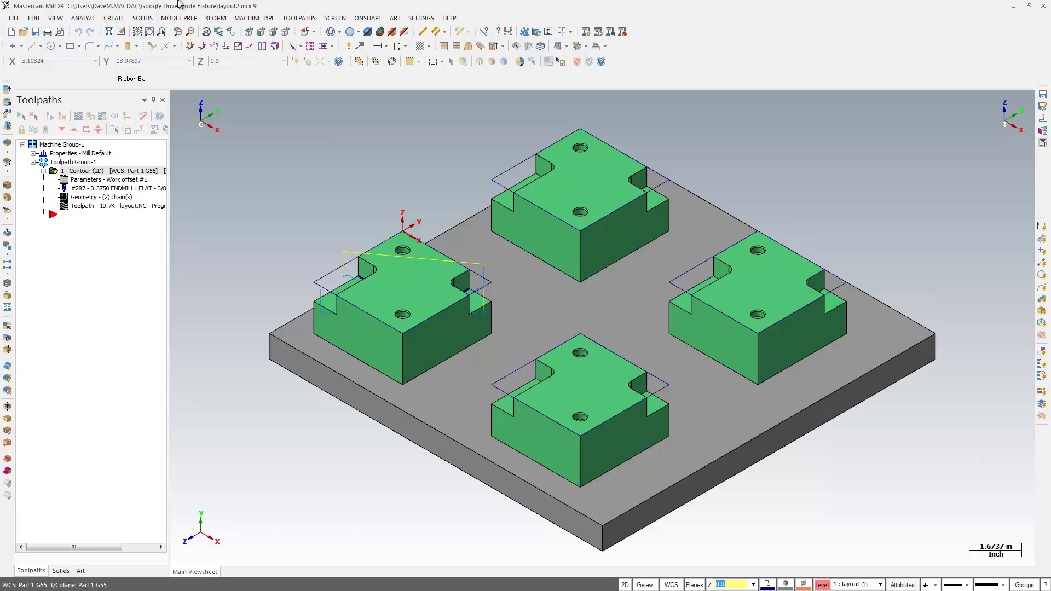
# Add a Translate transform using tool planes with origin, new work offsets, and X spacing 8.0
pyautogui.click(299, 18)
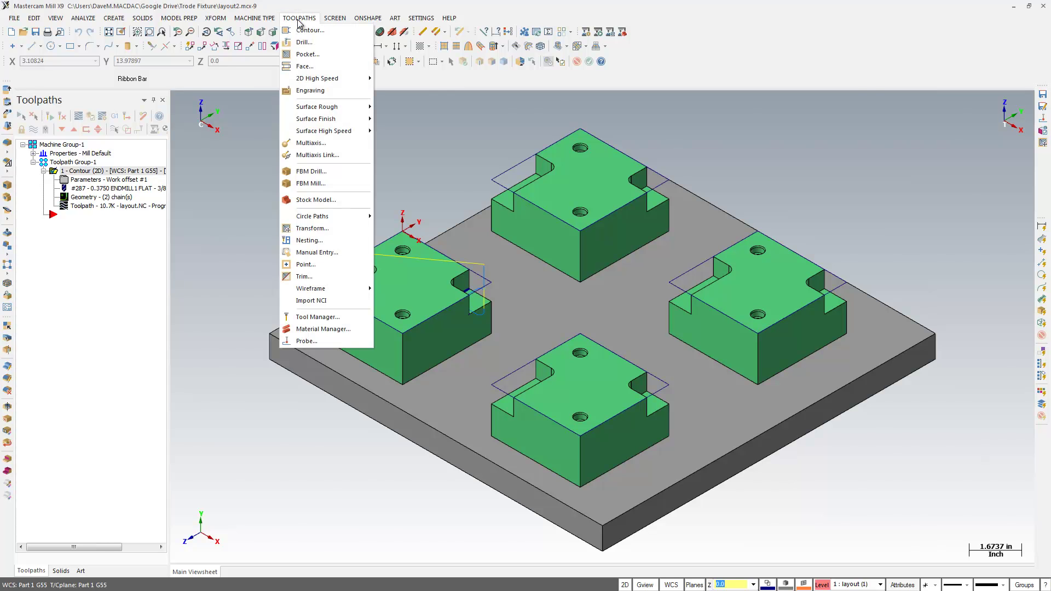
pyautogui.click(338, 226)
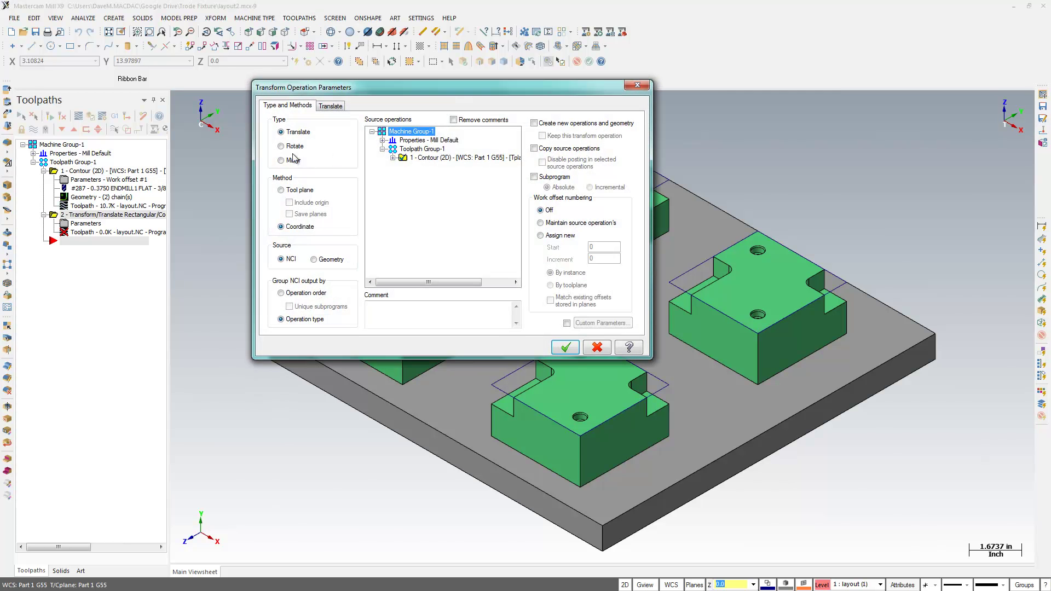
pyautogui.click(298, 190)
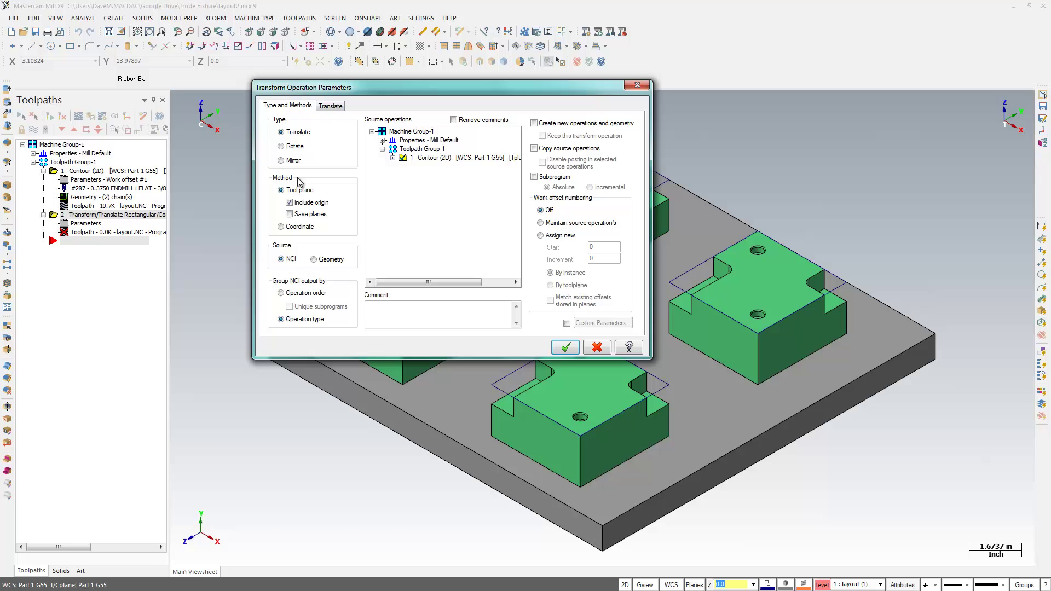
pyautogui.click(555, 236)
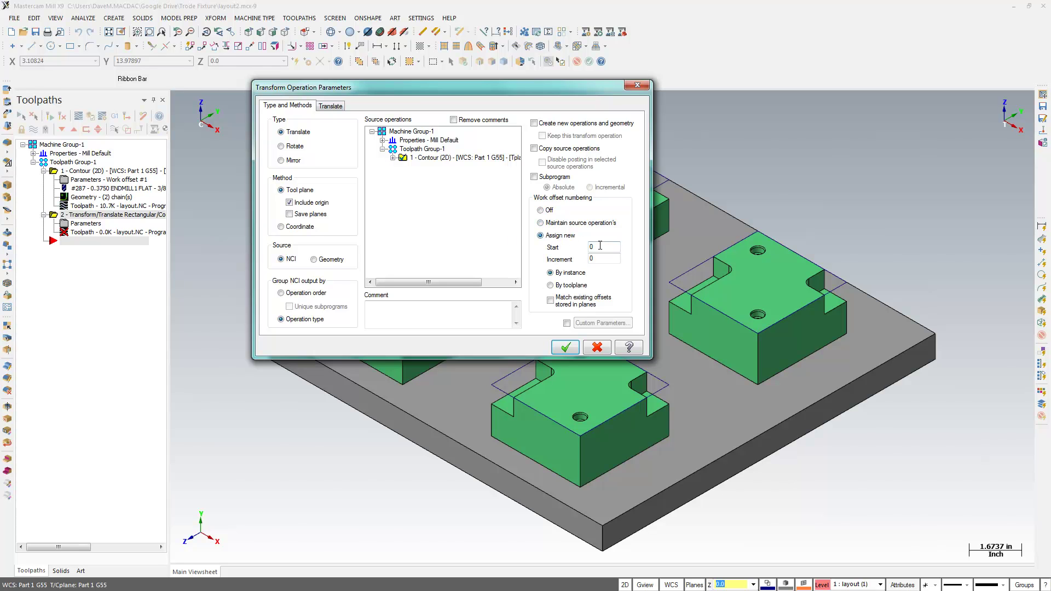
pyautogui.press('Tab')
pyautogui.click(331, 106)
pyautogui.click(438, 136)
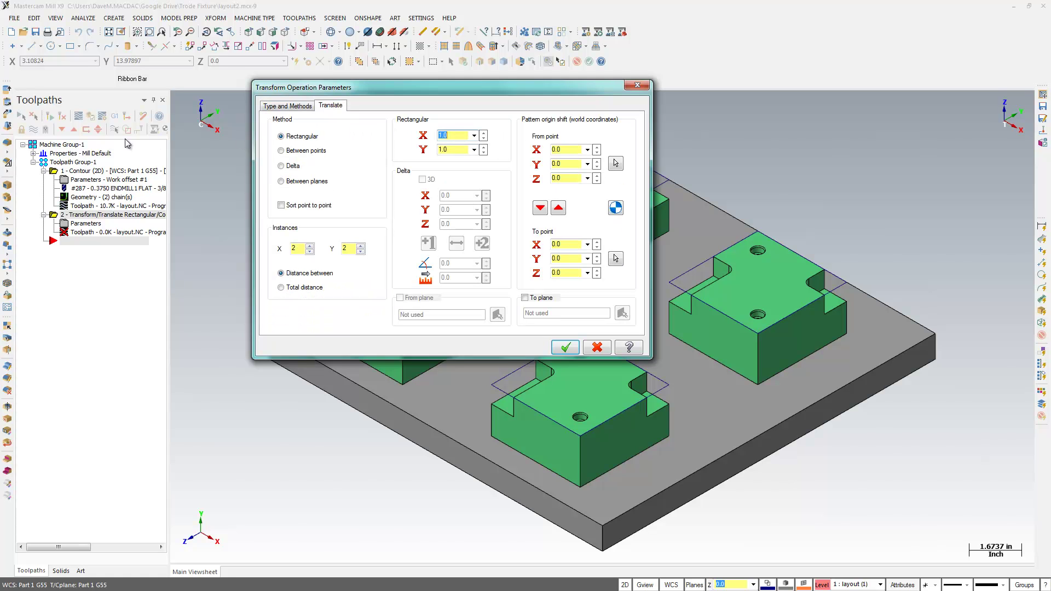
pyautogui.click(455, 149)
# Apply the transform, adjust its source operation options, and regenerate the dirty operation
pyautogui.click(565, 347)
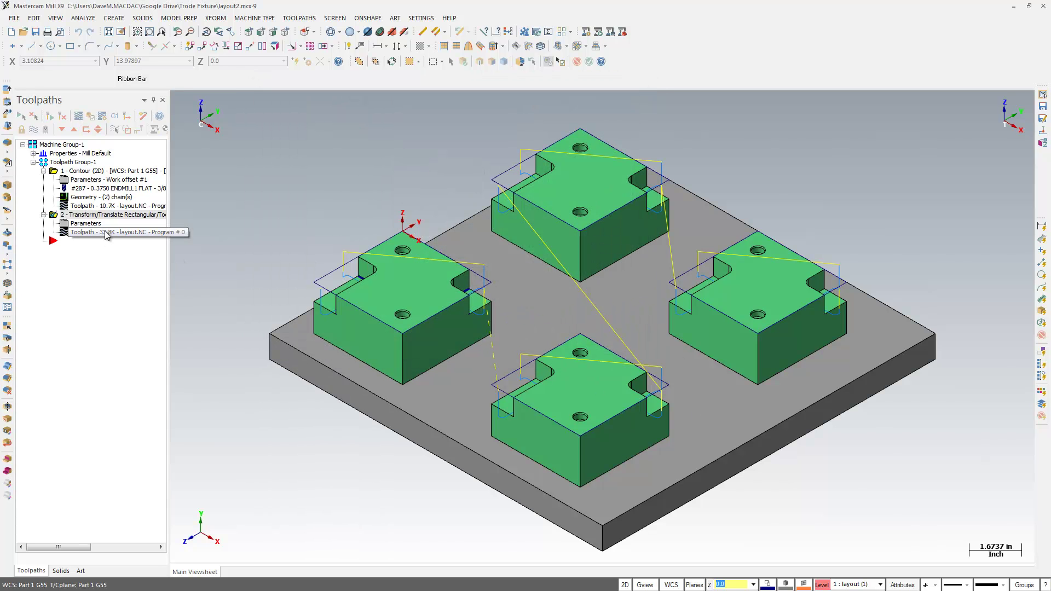
pyautogui.click(109, 223)
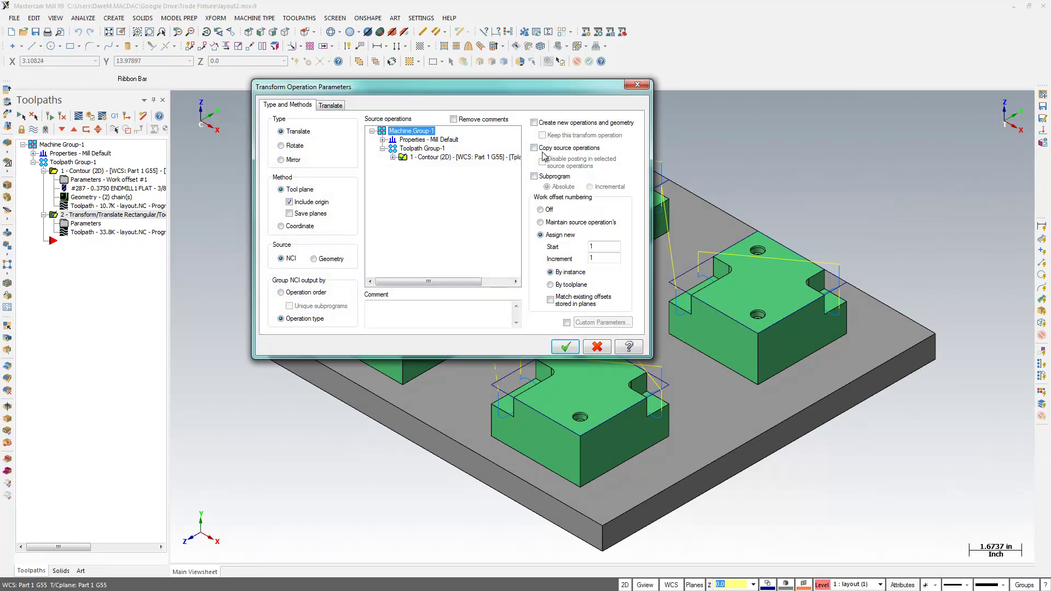
pyautogui.click(565, 347)
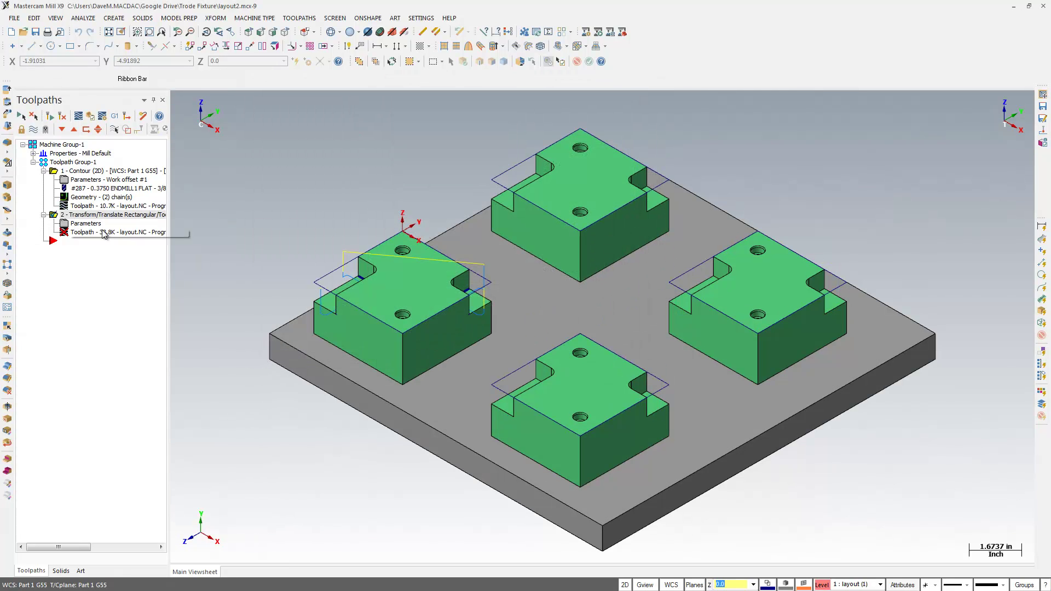
pyautogui.click(64, 116)
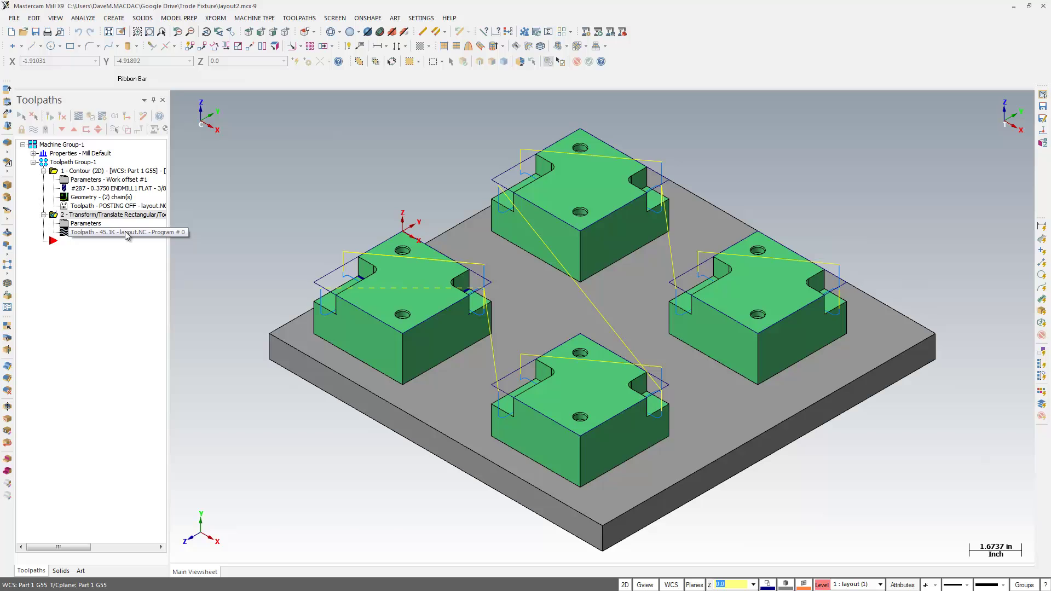
# Backplot the four-part toolpath, then post the program to layout.NC
pyautogui.hotkey('alt', 't')
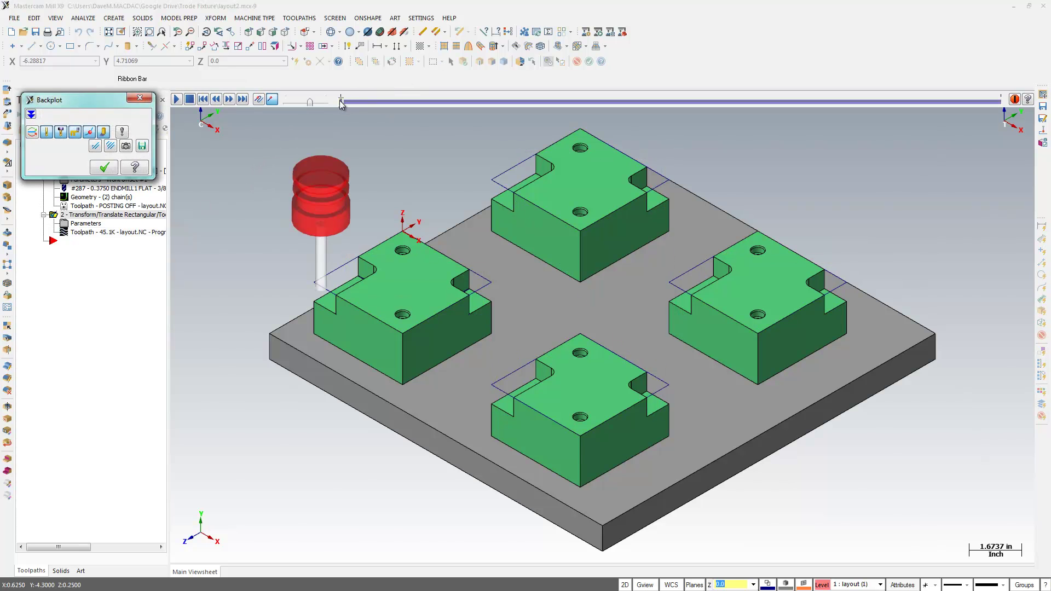
pyautogui.moveTo(341, 103)
pyautogui.mouseDown()
pyautogui.moveTo(694, 114)
pyautogui.moveTo(1000, 108)
pyautogui.mouseUp()
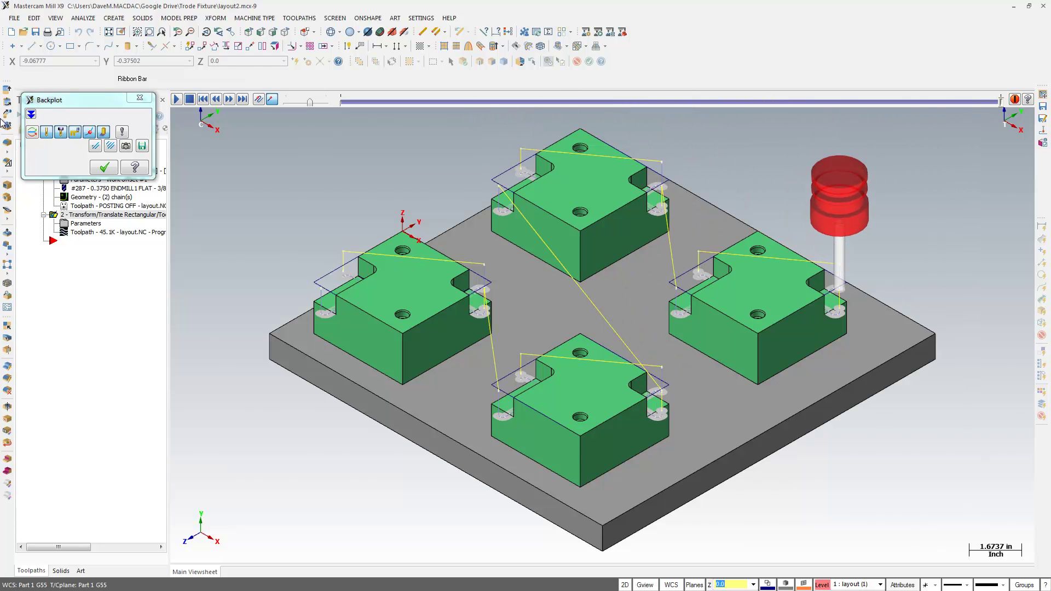
pyautogui.click(104, 167)
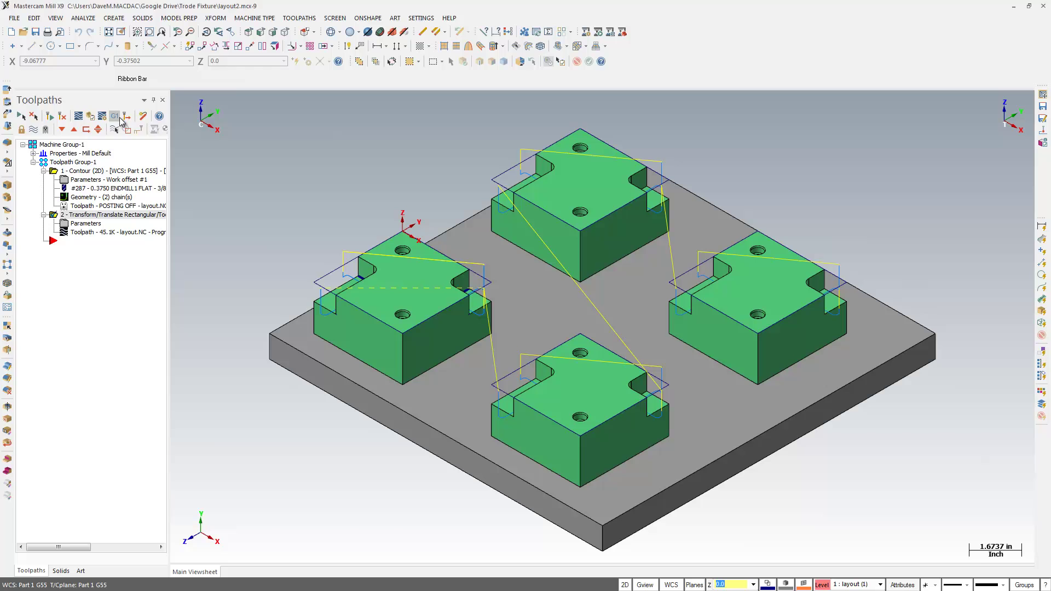
pyautogui.click(120, 117)
pyautogui.click(89, 324)
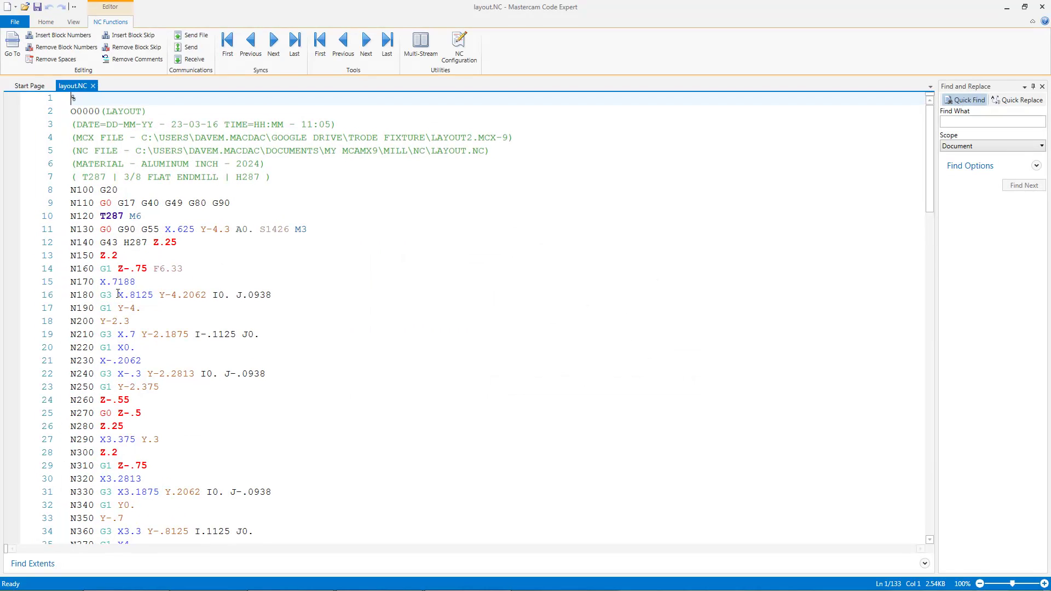
# Find the G56 work offset in layout.NC
pyautogui.click(156, 228)
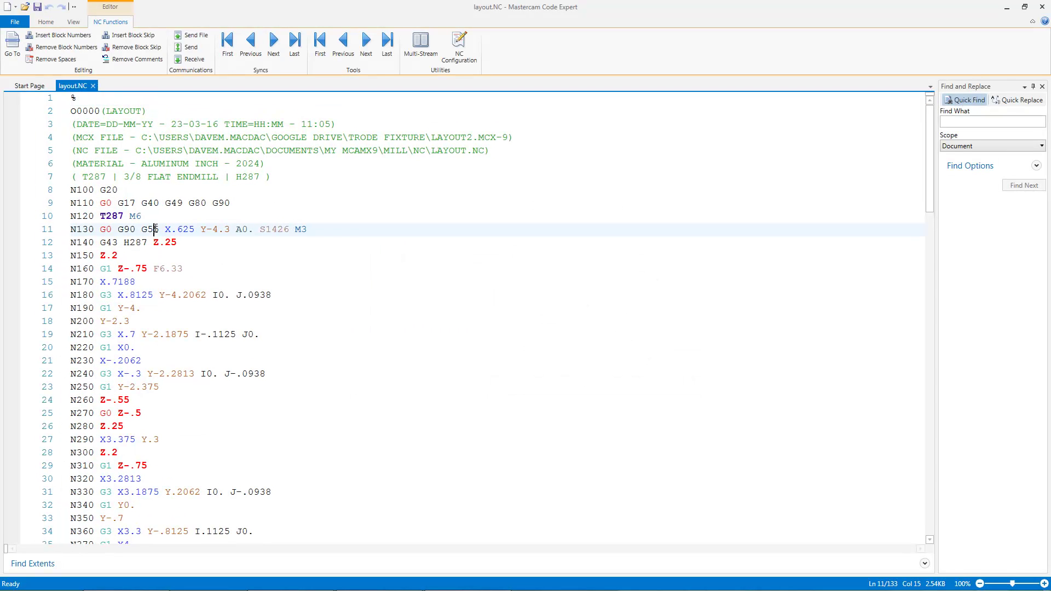
pyautogui.click(45, 21)
pyautogui.click(73, 49)
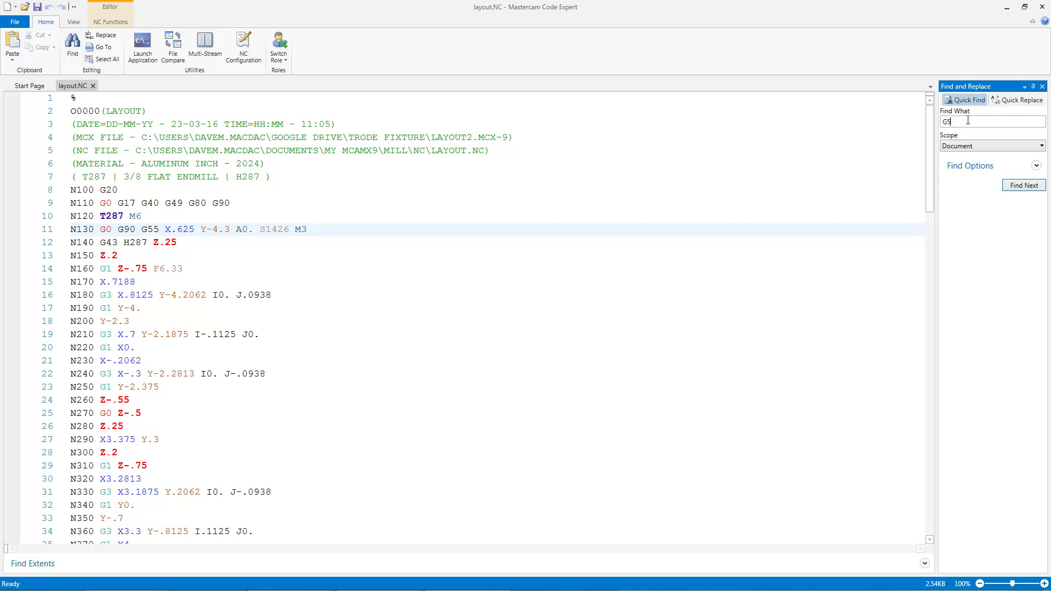
pyautogui.write('G56')
pyautogui.press('Return')
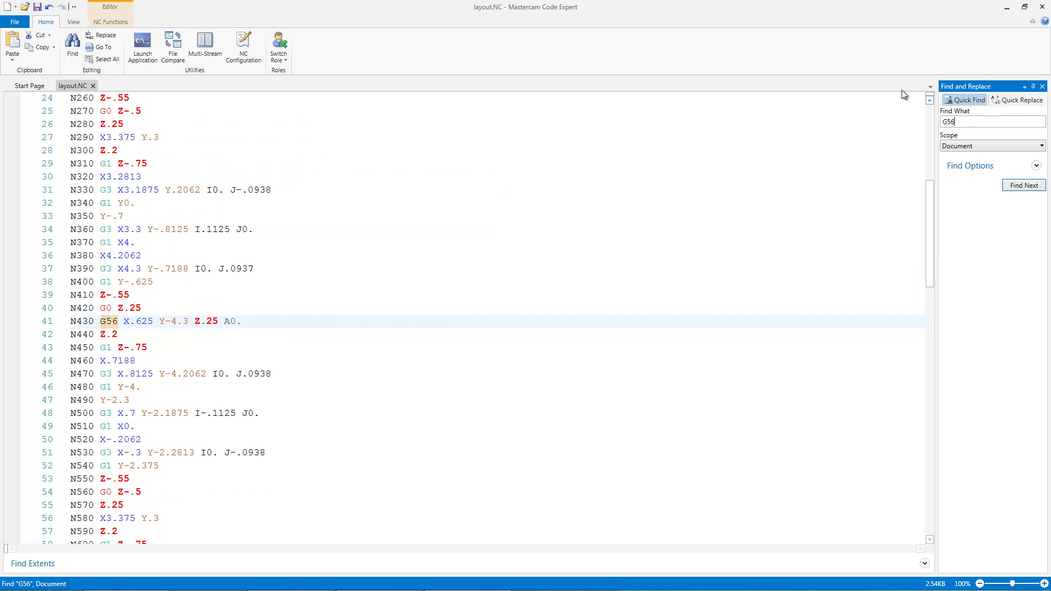
pyautogui.click(204, 325)
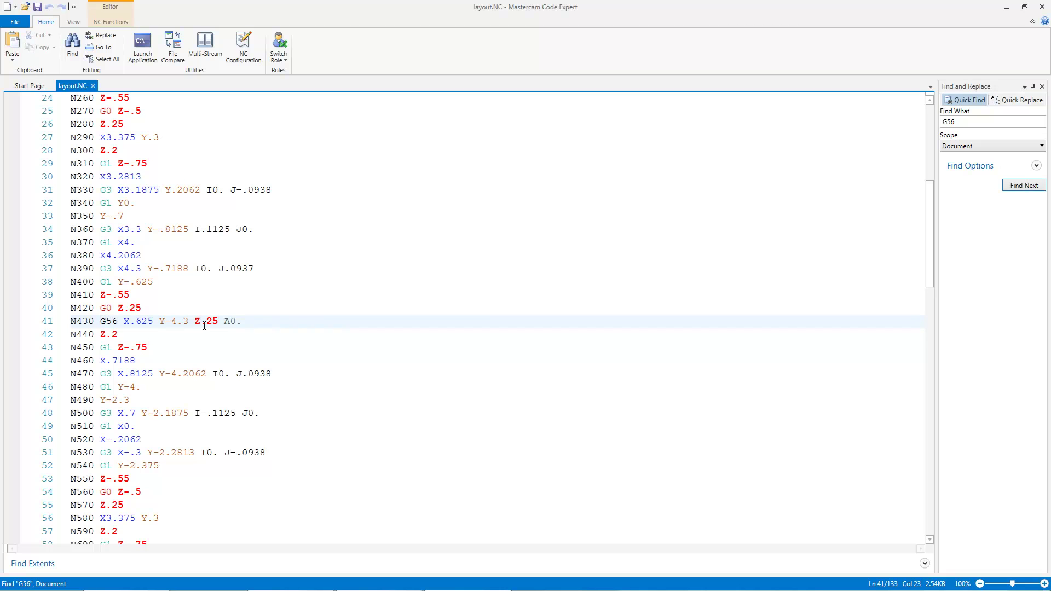
# Find the next work offset, G57
pyautogui.click(969, 123)
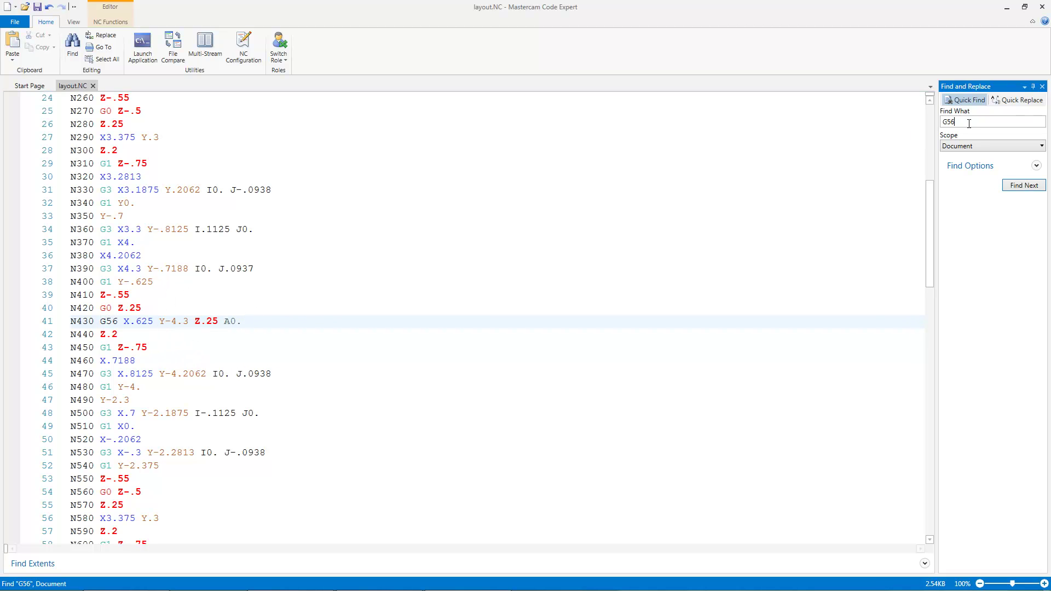
pyautogui.write('7')
pyautogui.press('Return')
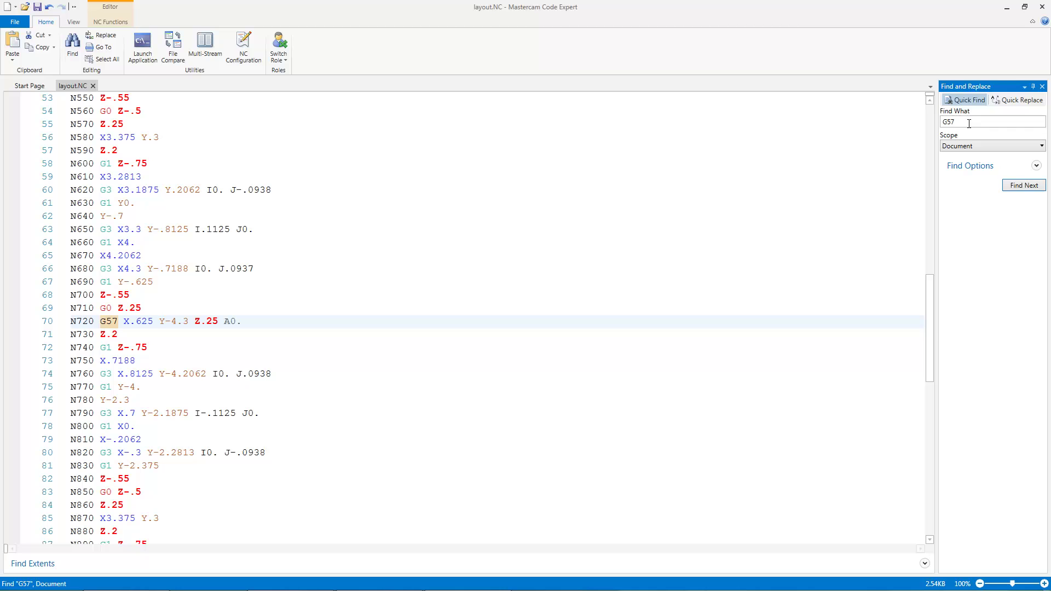
pyautogui.click(185, 323)
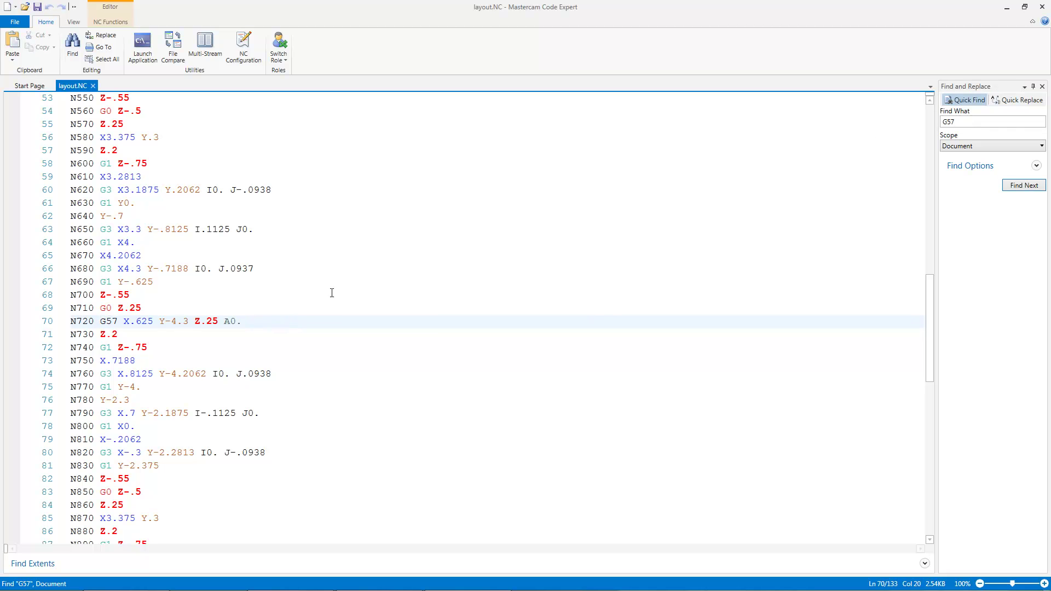
# Find G58 at N1010, then close Code Expert
pyautogui.click(965, 123)
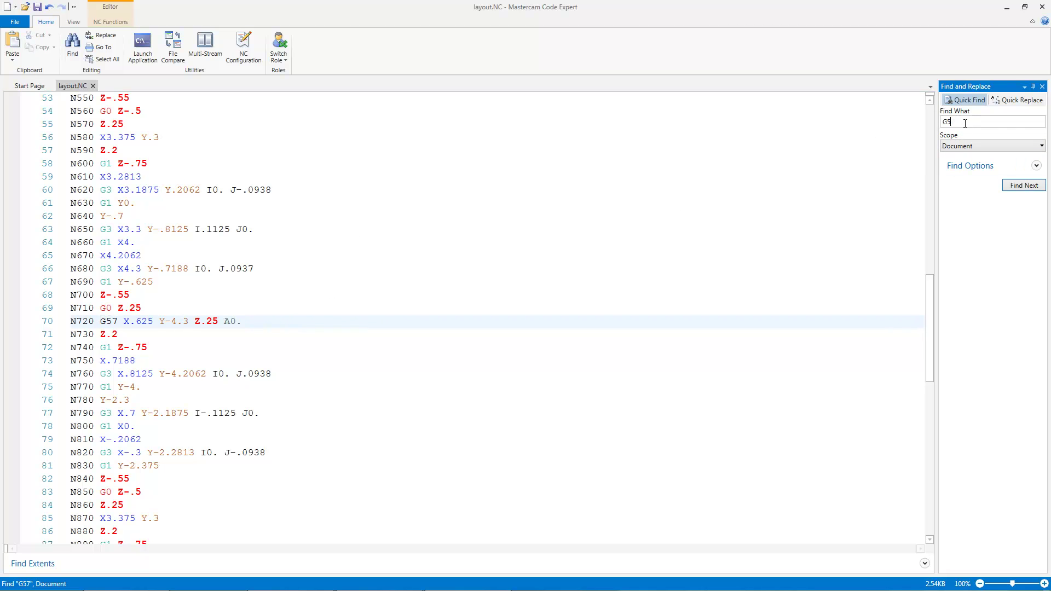
pyautogui.write('8')
pyautogui.press('Return')
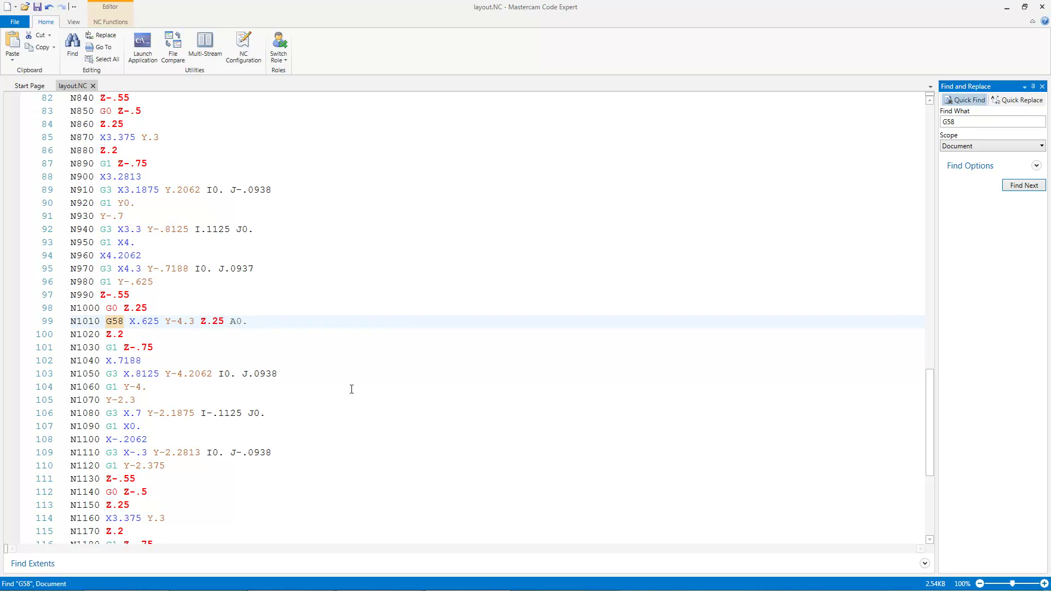
pyautogui.scroll(-6, 477, 432)
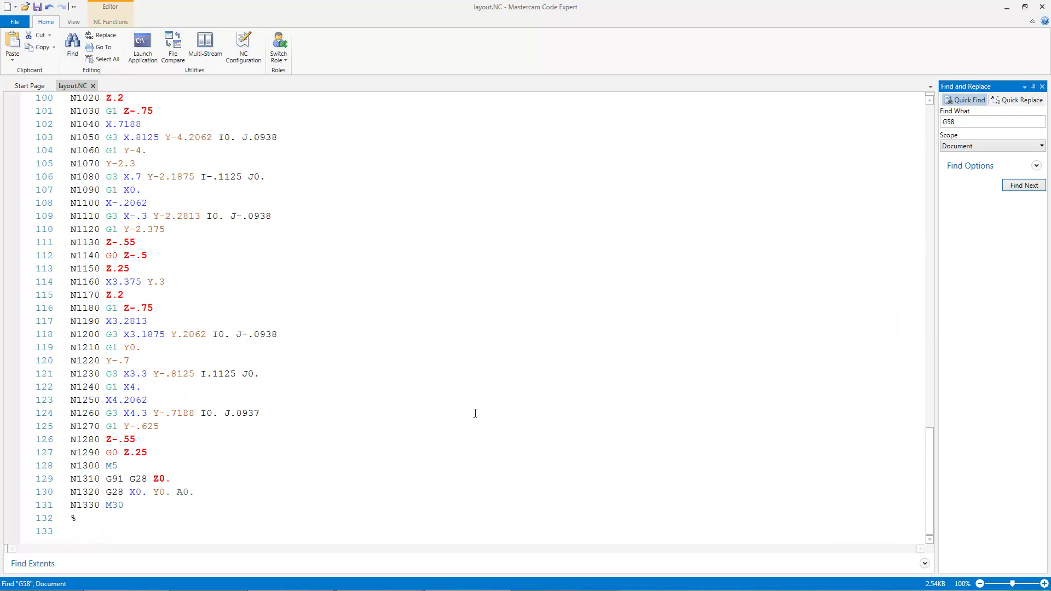
pyautogui.click(1042, 11)
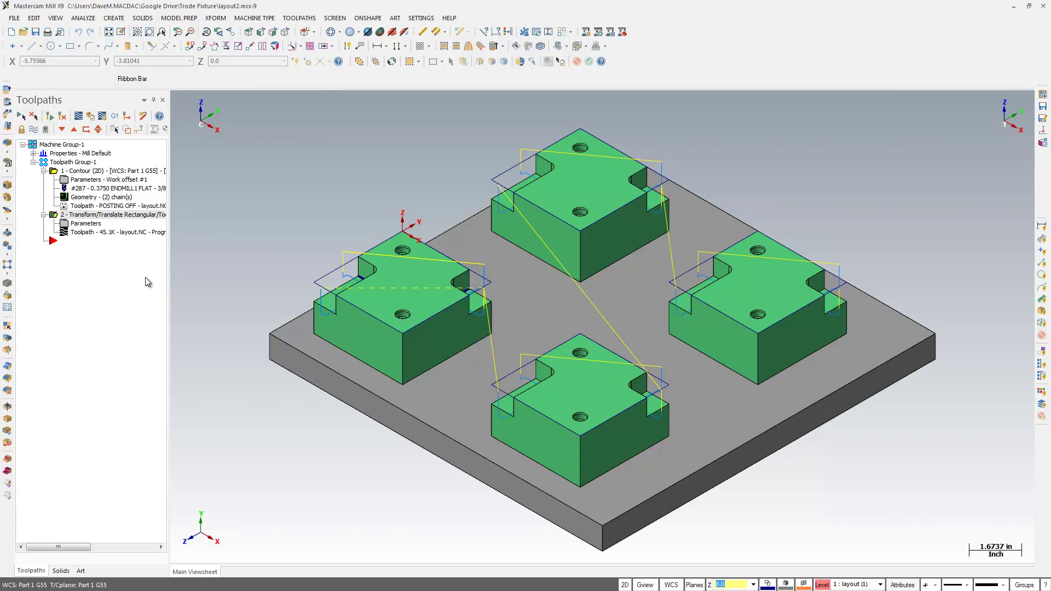
pyautogui.click(694, 585)
pyautogui.click(758, 553)
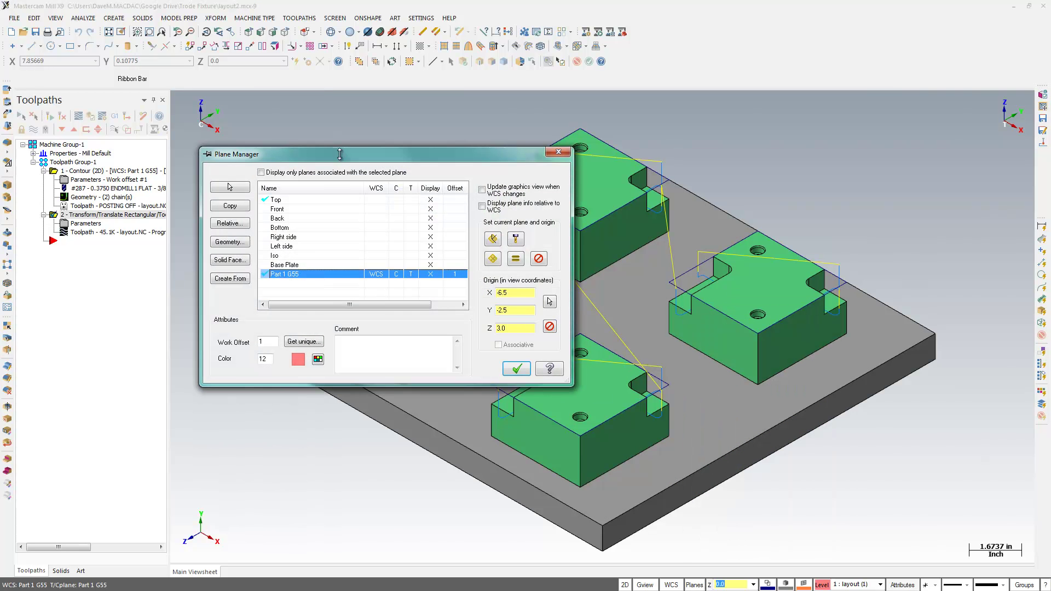
pyautogui.moveTo(340, 159); pyautogui.dragTo(580, 108)
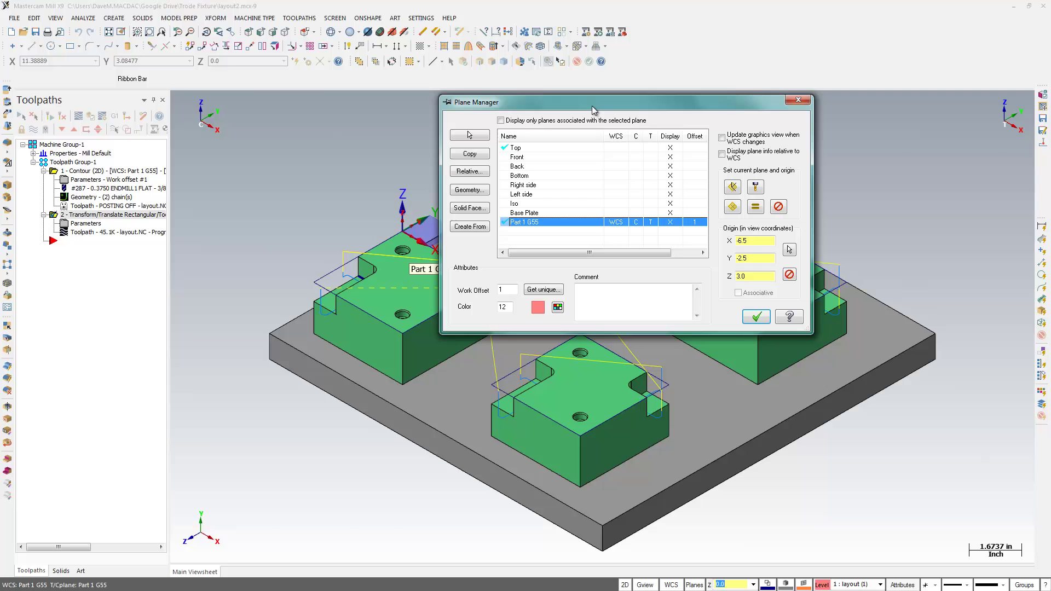
pyautogui.click(756, 316)
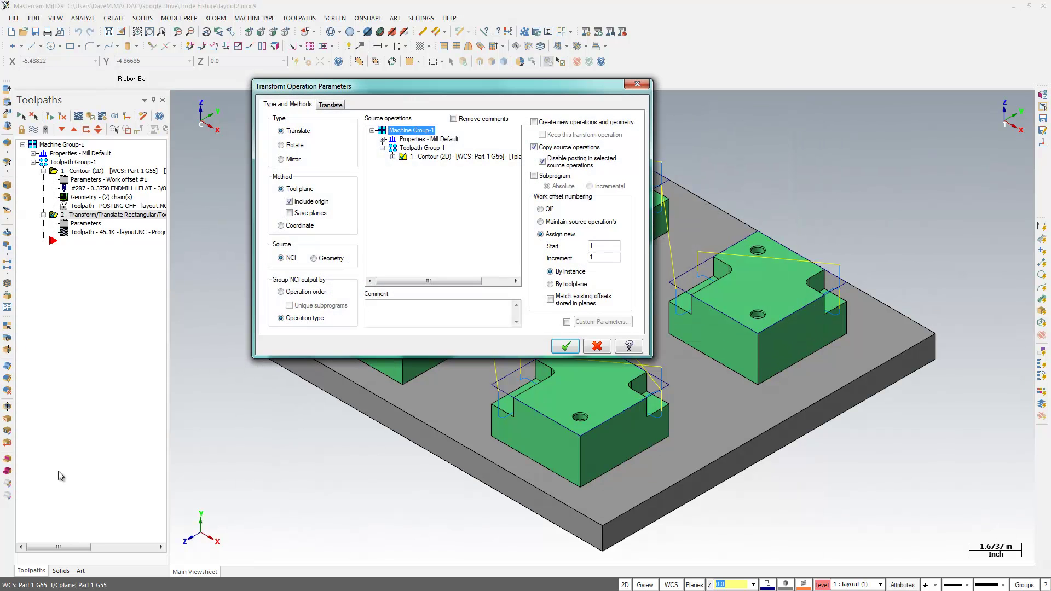
# Check Save planes on the translate transform and regenerate it
pyautogui.click(320, 219)
pyautogui.click(564, 346)
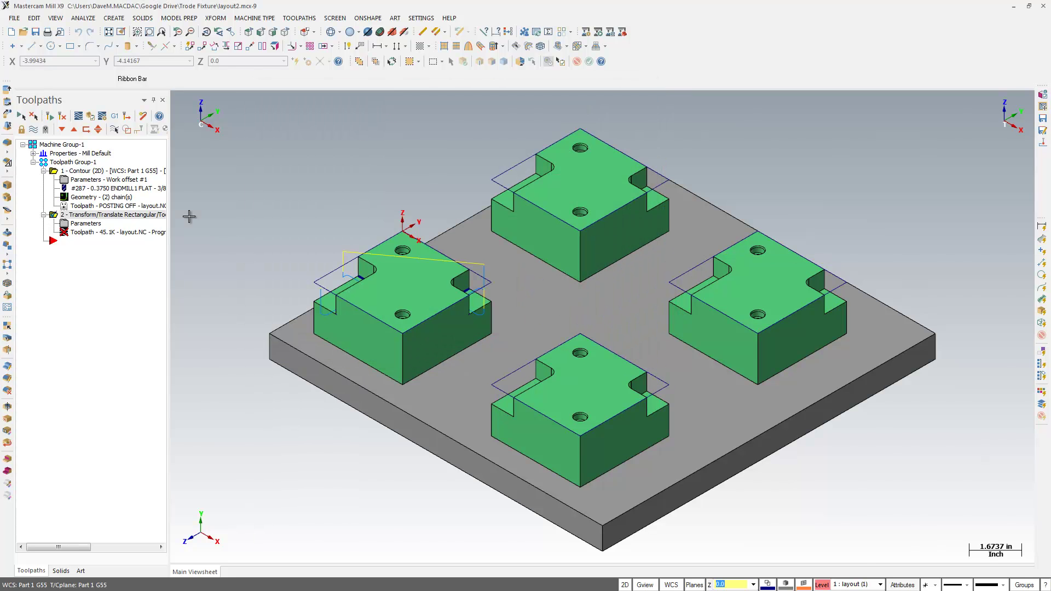
pyautogui.click(63, 117)
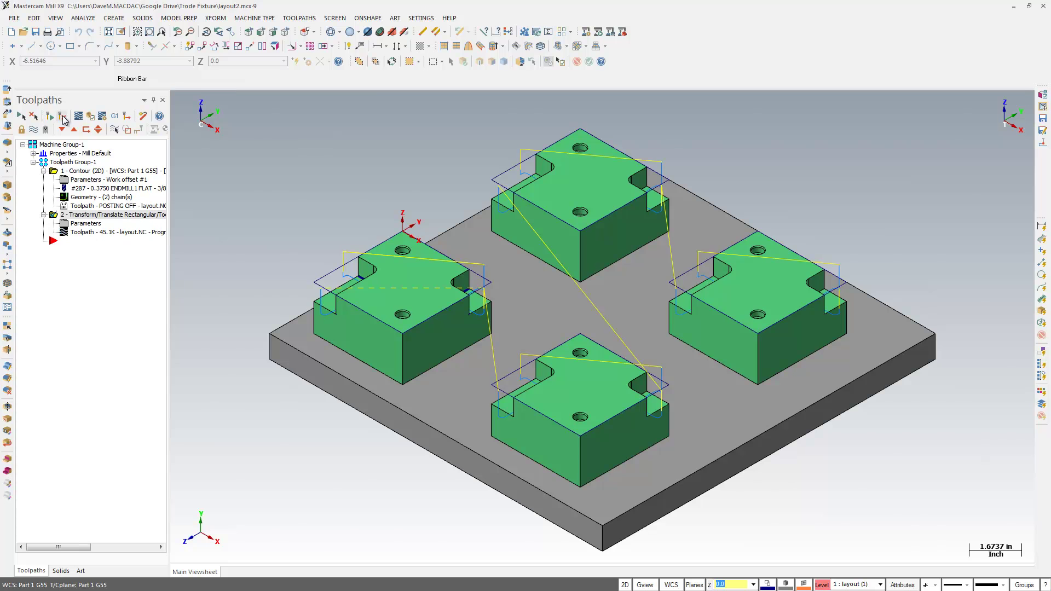
pyautogui.click(694, 584)
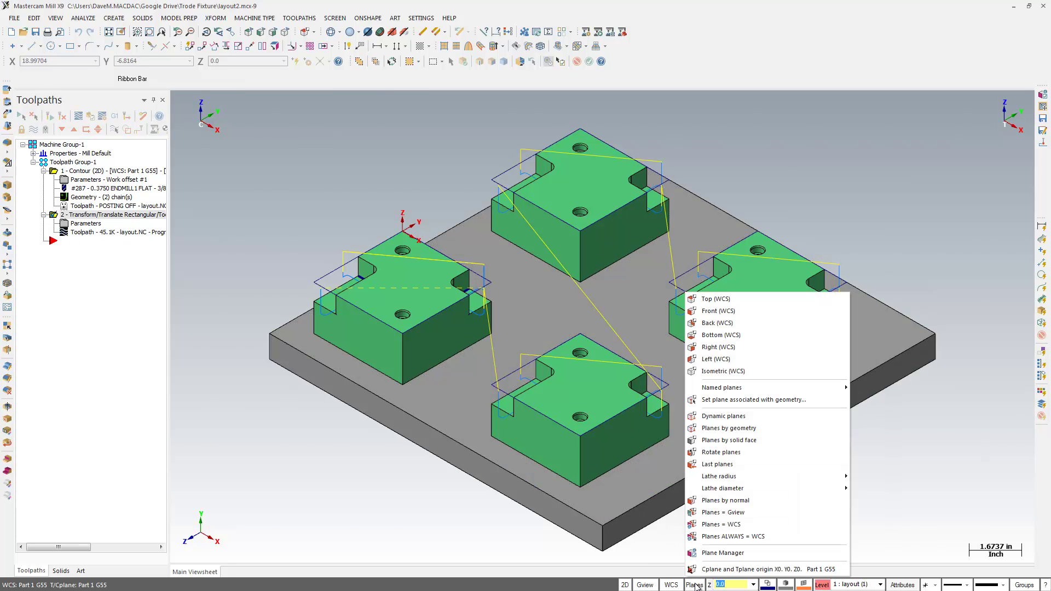
pyautogui.click(722, 554)
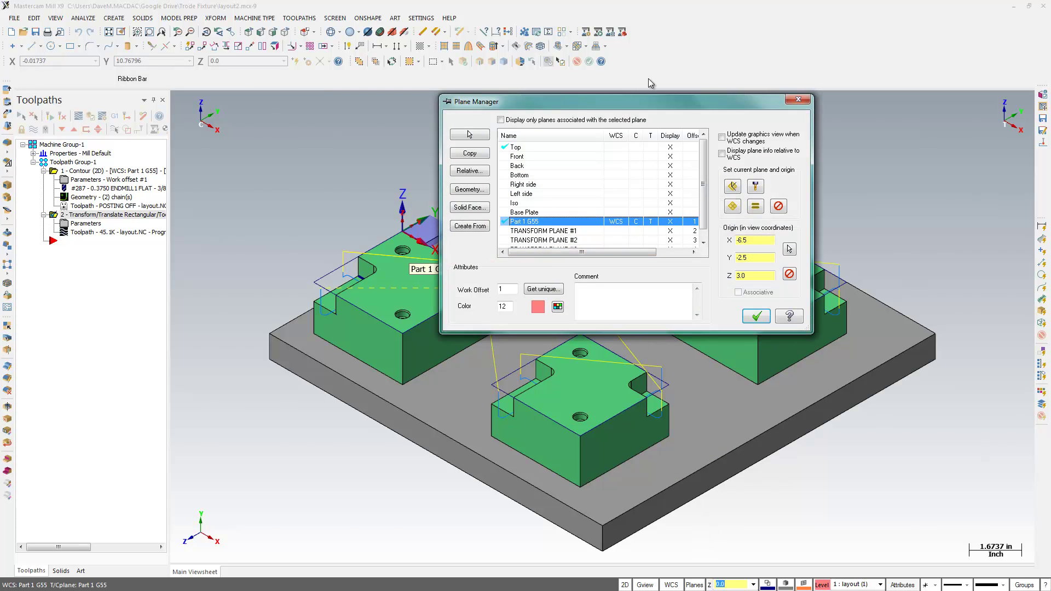
pyautogui.moveTo(621, 103); pyautogui.dragTo(171, 50)
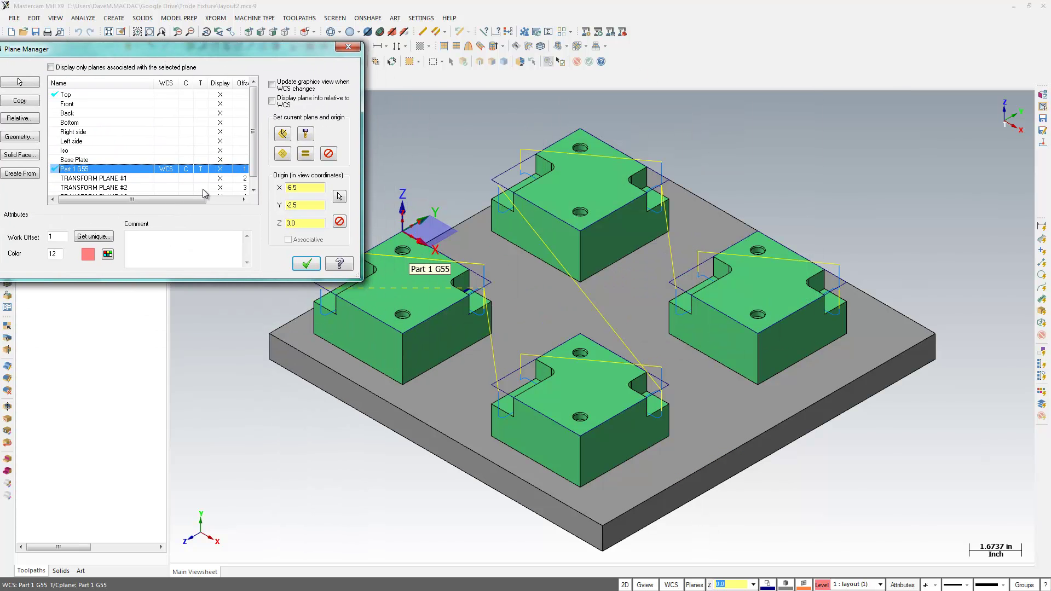
pyautogui.moveTo(361, 279); pyautogui.dragTo(514, 328)
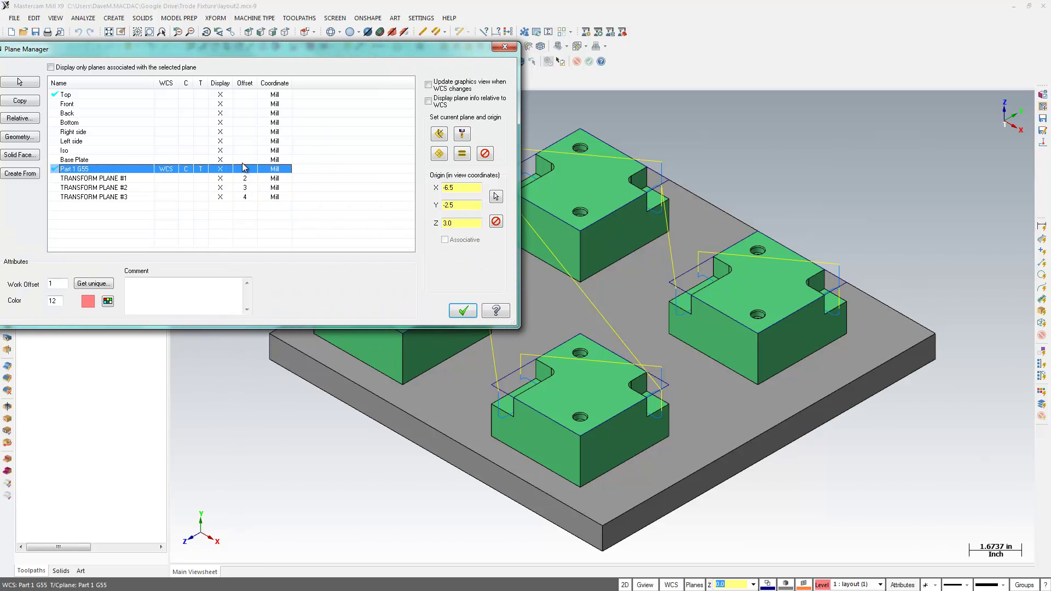
pyautogui.click(78, 179)
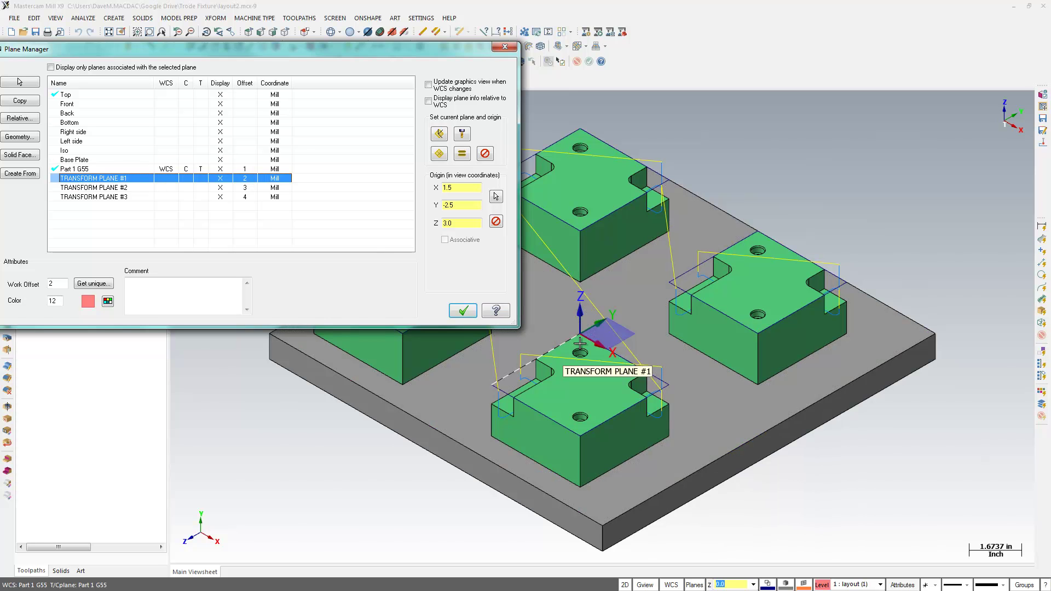
pyautogui.click(113, 188)
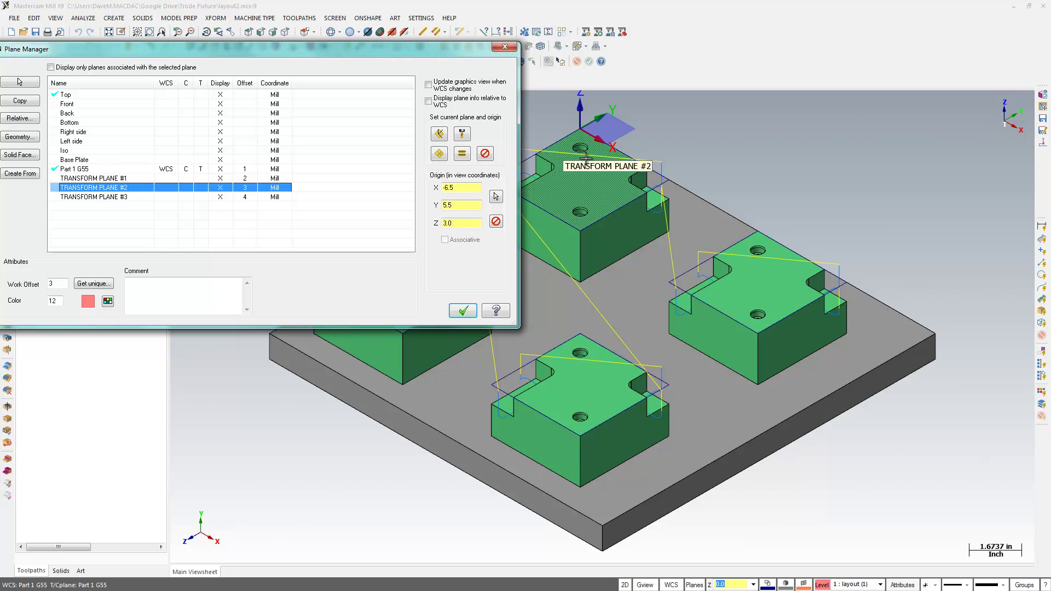
pyautogui.click(87, 198)
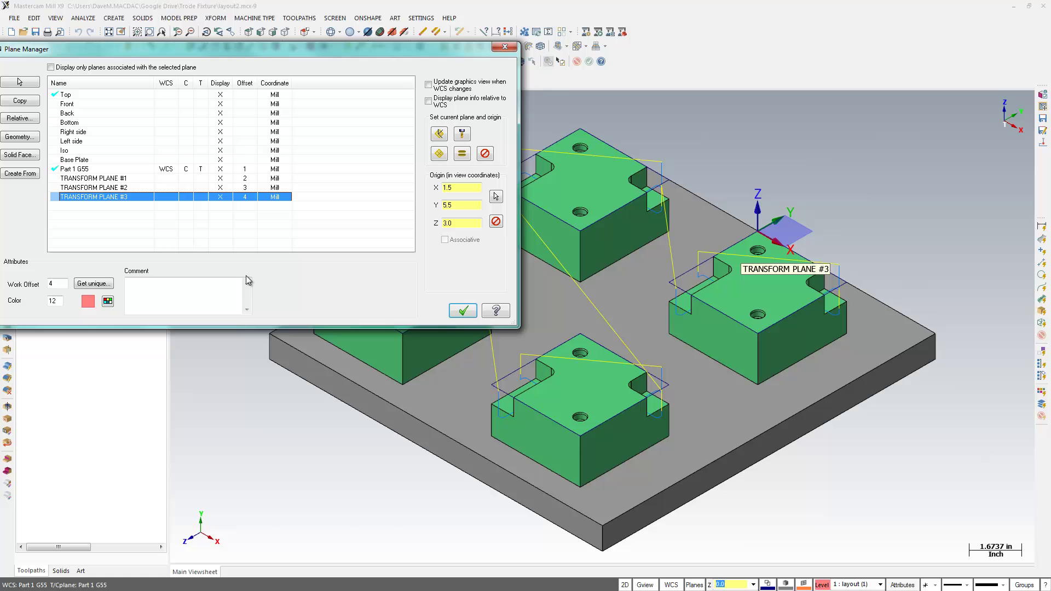
pyautogui.click(95, 179)
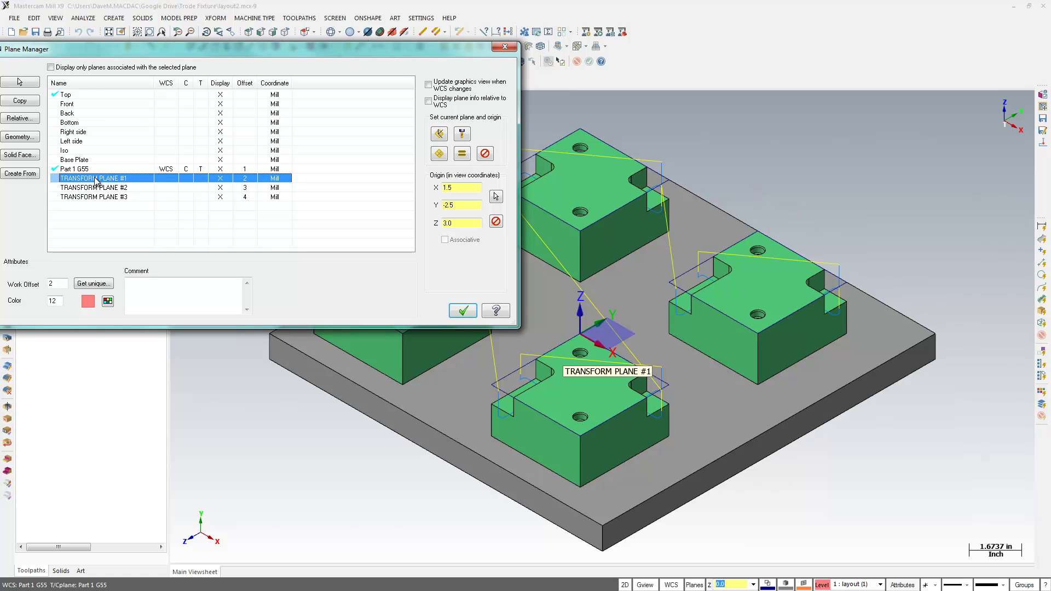
pyautogui.click(112, 188)
pyautogui.click(117, 198)
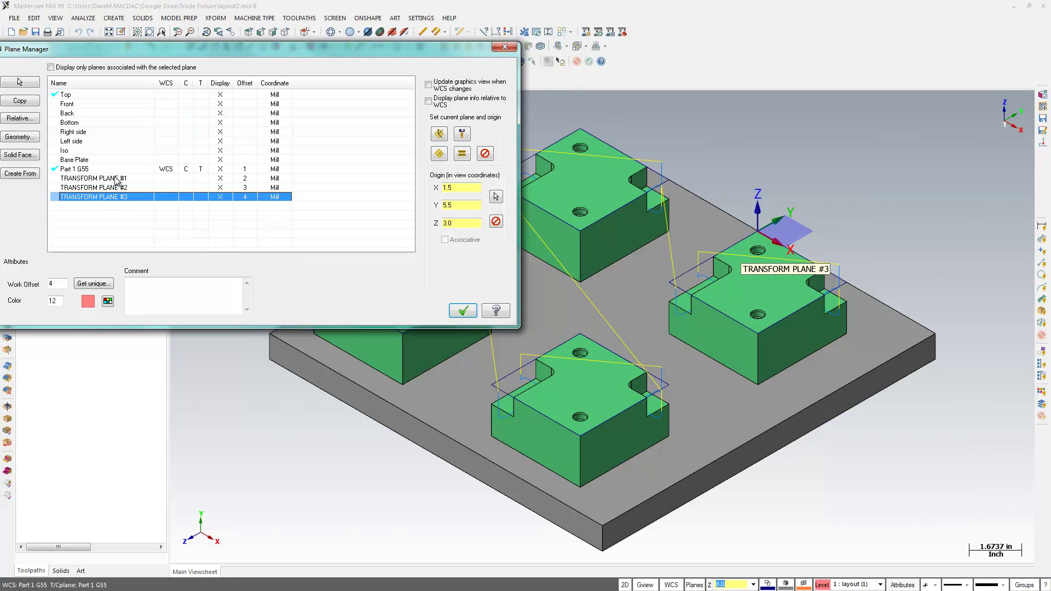
pyautogui.click(90, 182)
pyautogui.click(120, 170)
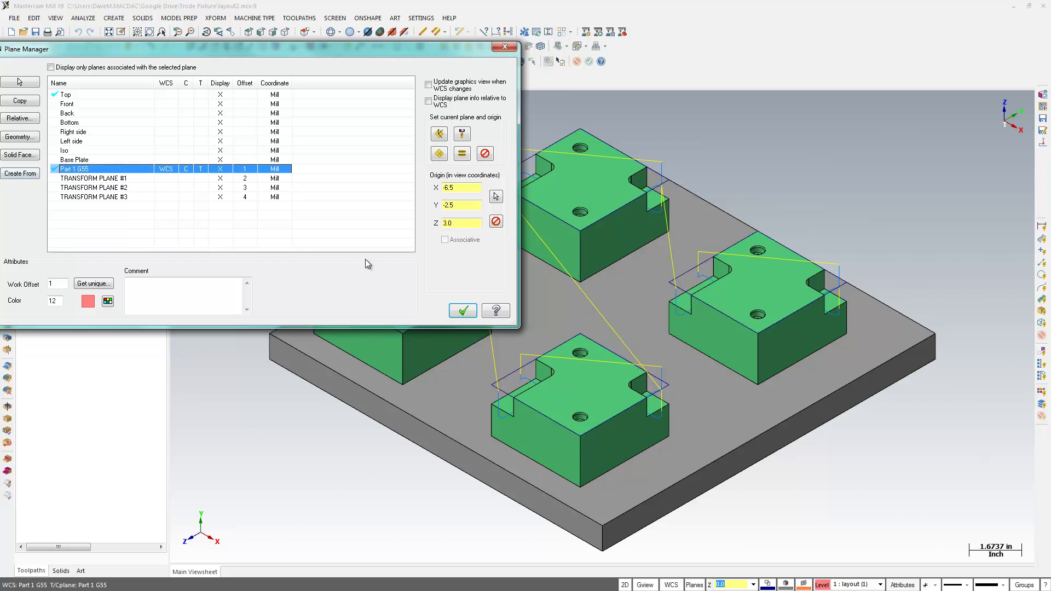
# Insert a new Probe operation above operation 1 in the toolpath list
pyautogui.click(462, 312)
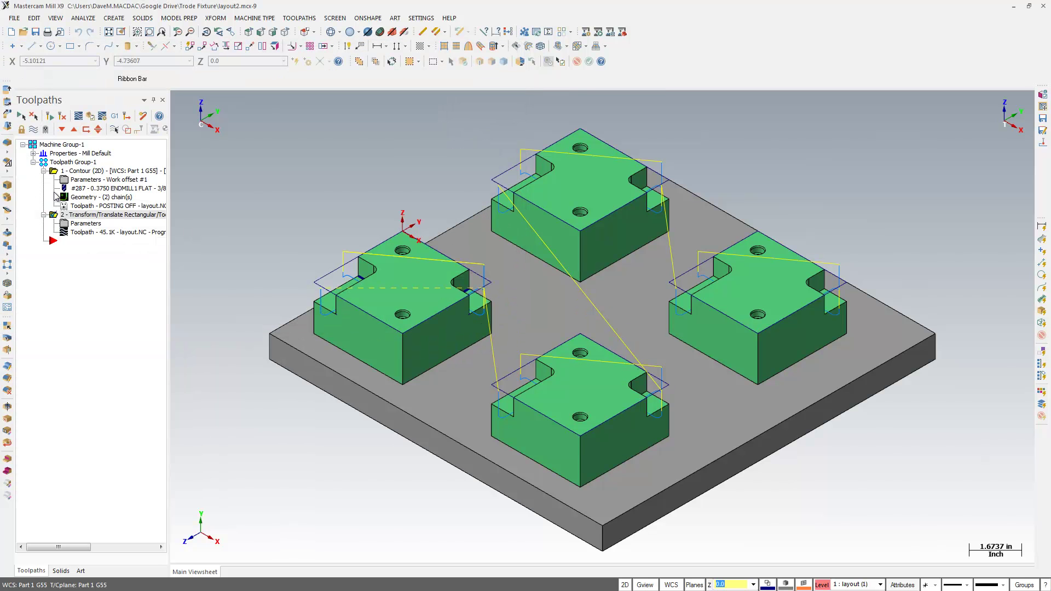
pyautogui.click(75, 131)
pyautogui.click(75, 130)
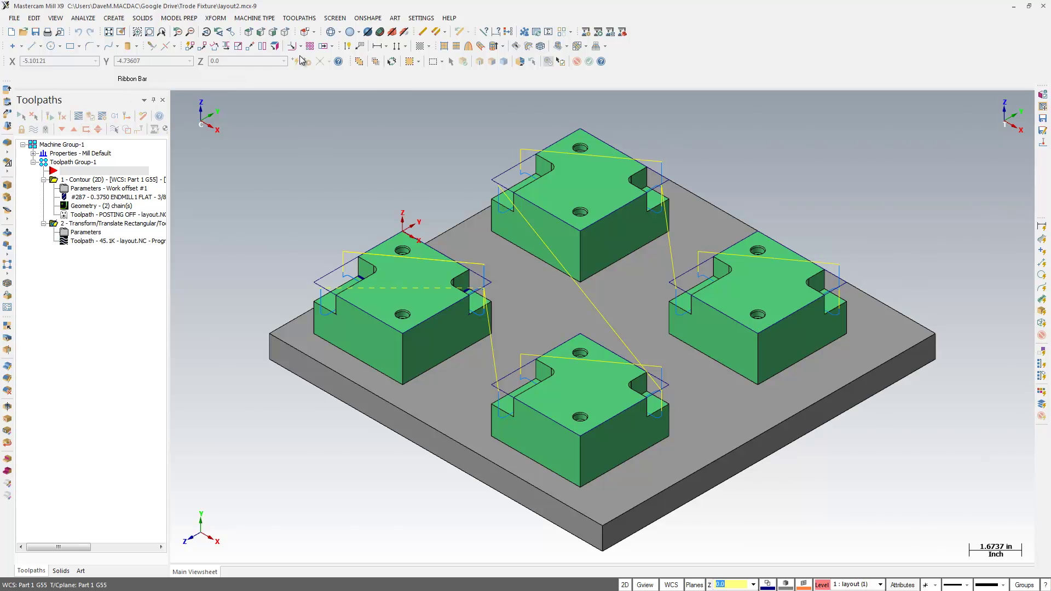
pyautogui.click(295, 19)
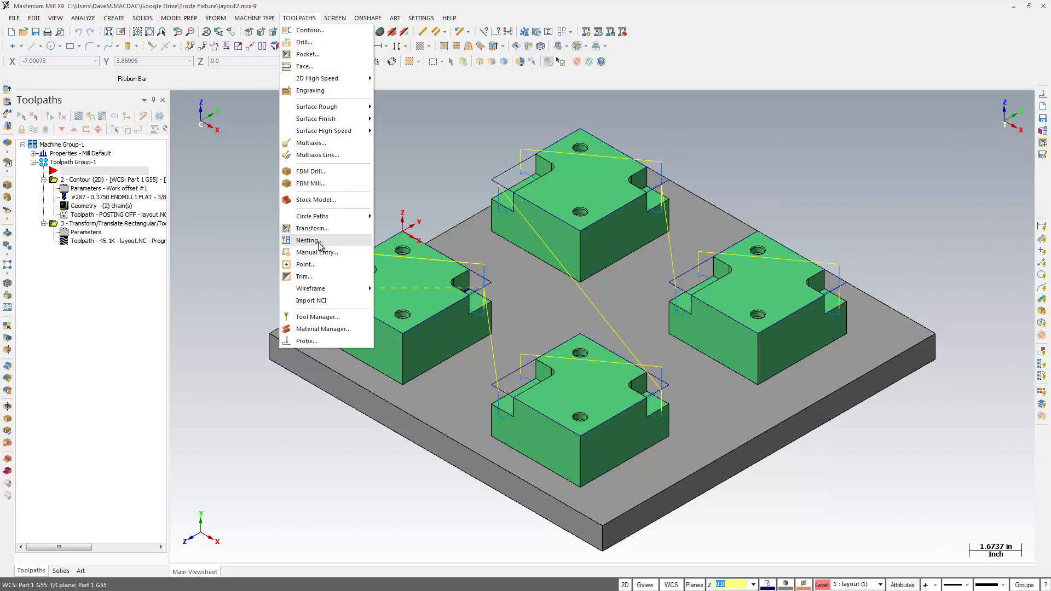
pyautogui.click(306, 340)
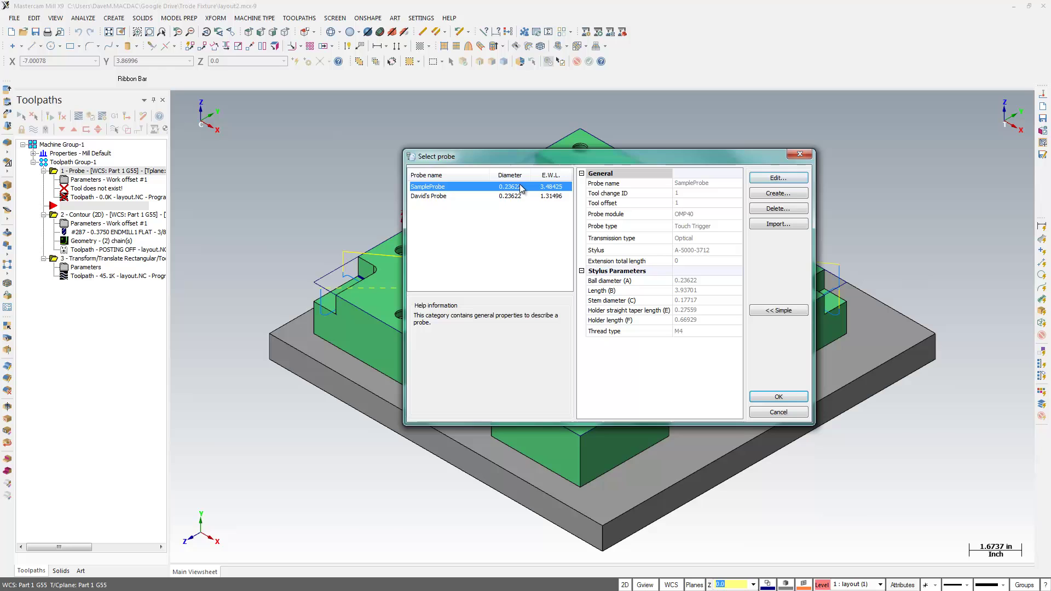
# Use SampleProbe and add four Measured 3D Corner features to the cycle
pyautogui.doubleClick(477, 188)
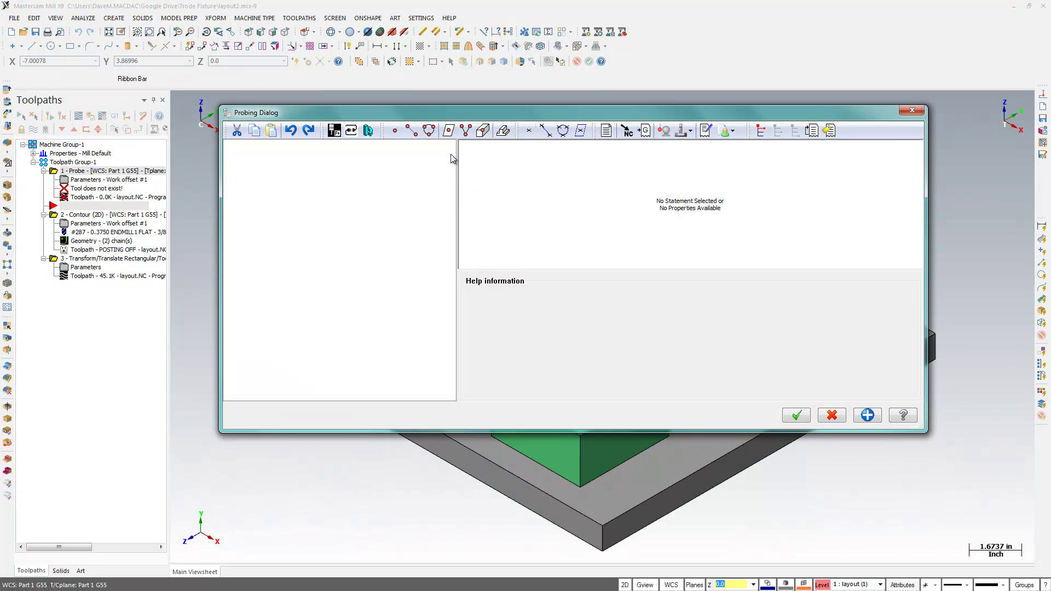
pyautogui.click(483, 131)
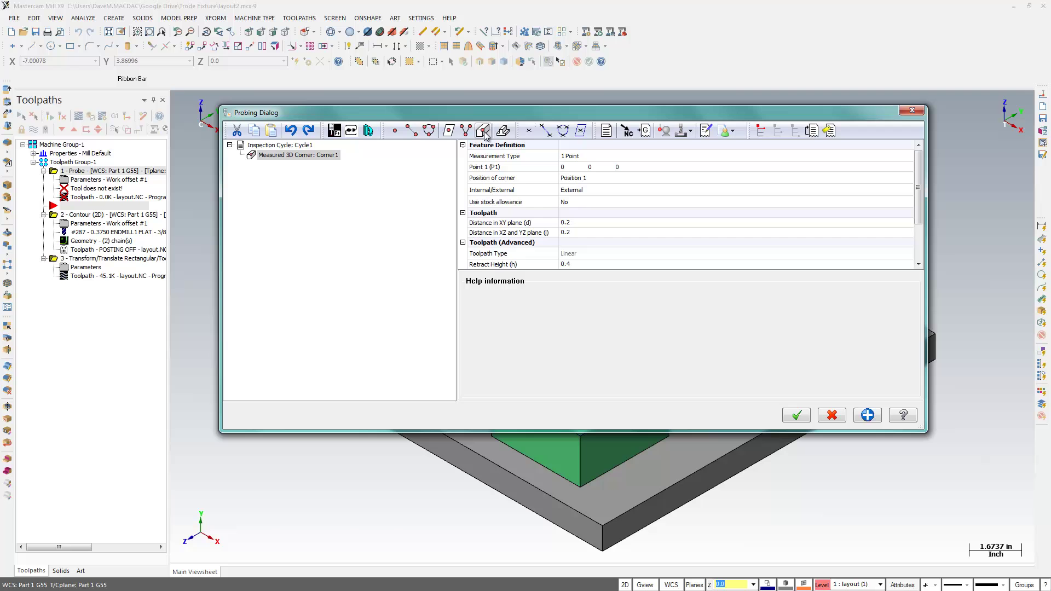
pyautogui.click(482, 131)
pyautogui.click(483, 131)
pyautogui.click(483, 130)
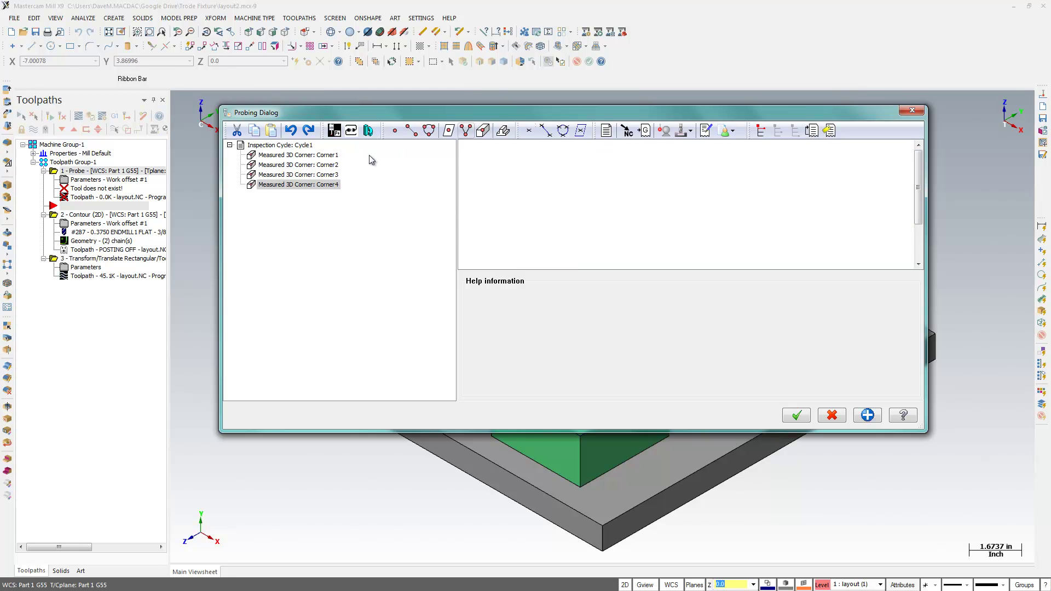
# Set Corner1's P1 at the part origin with corner Position 2
pyautogui.click(325, 156)
pyautogui.click(826, 165)
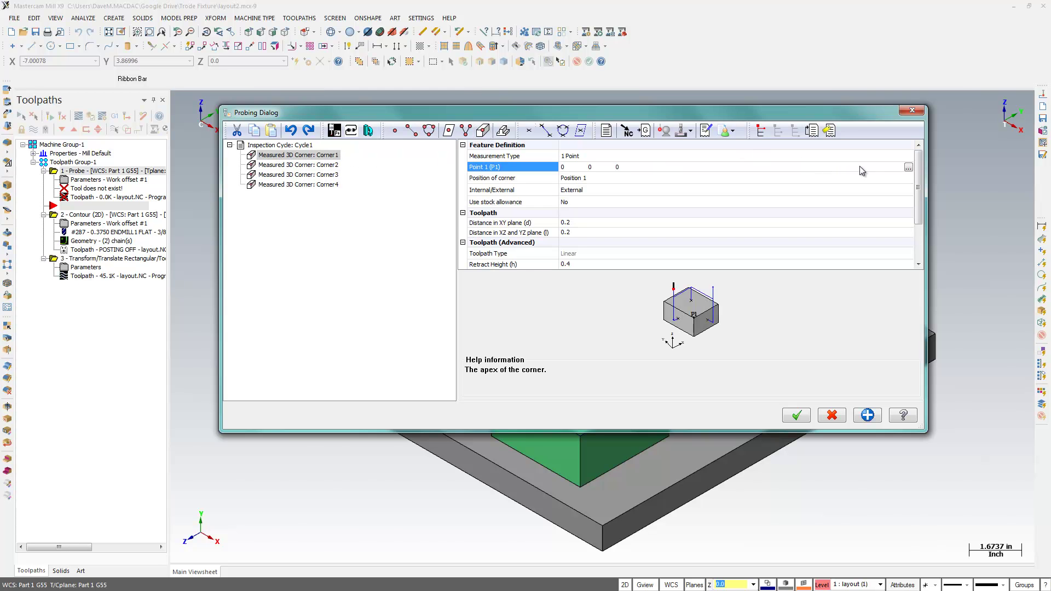
pyautogui.click(908, 167)
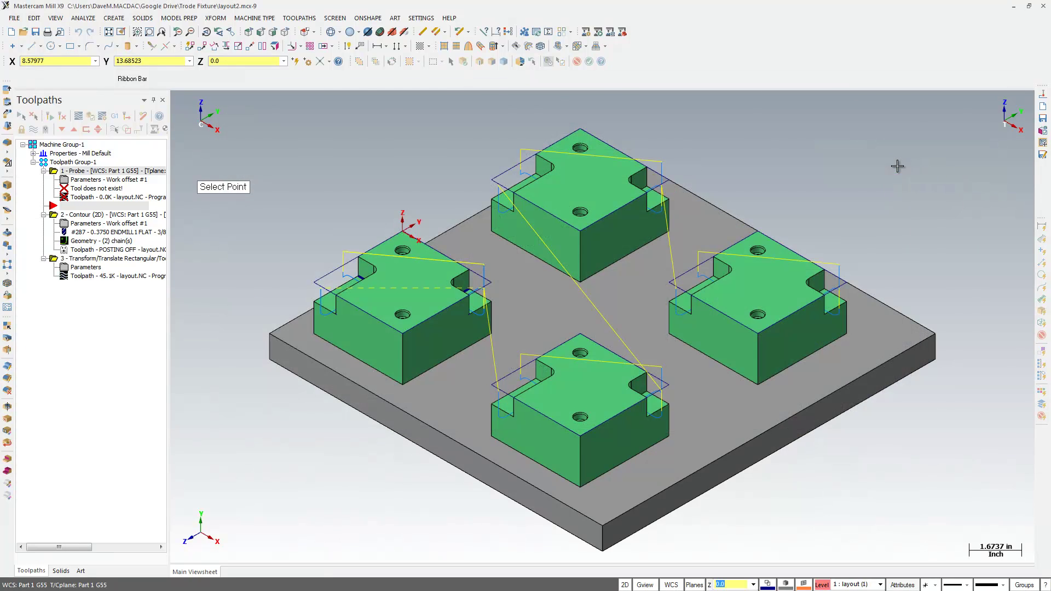
pyautogui.click(406, 230)
pyautogui.click(556, 179)
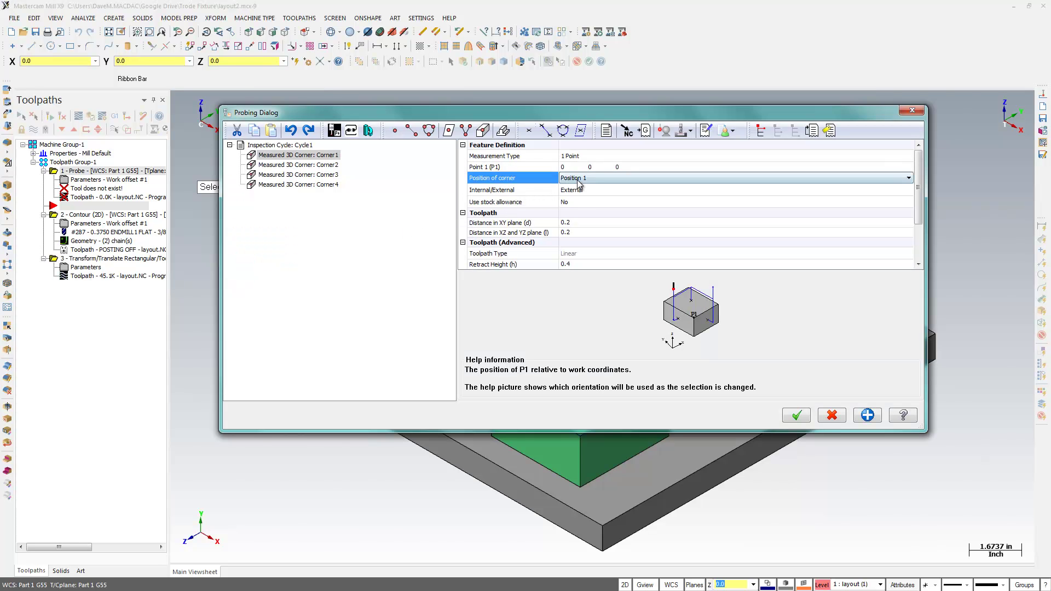
pyautogui.click(564, 178)
pyautogui.click(572, 195)
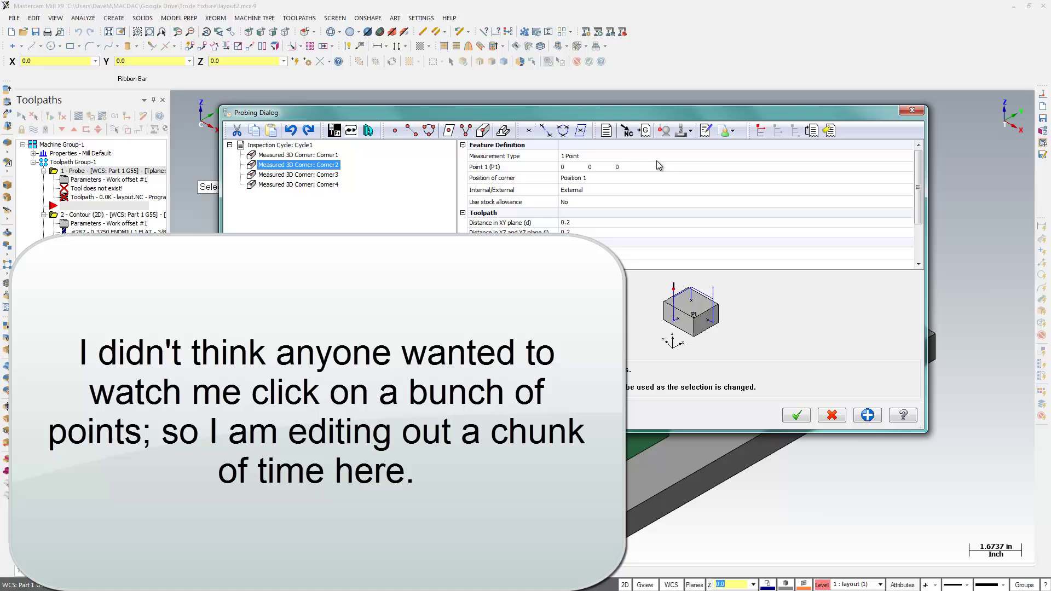
# Set Corner2's P1 to 8, 0, 0 and Corner4's position to Position 2
pyautogui.click(901, 171)
pyautogui.click(909, 168)
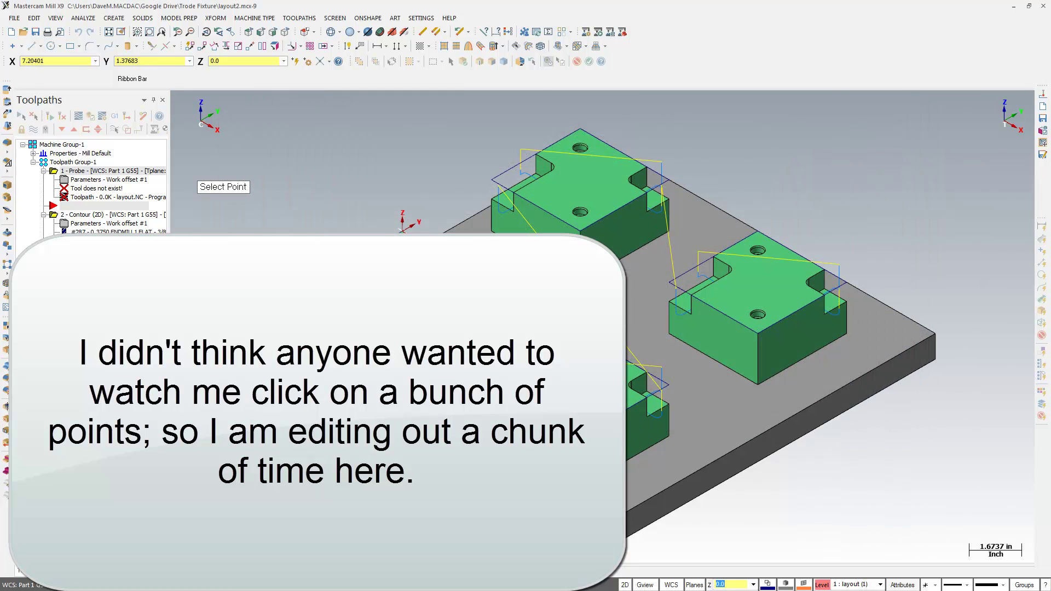
pyautogui.click(880, 180)
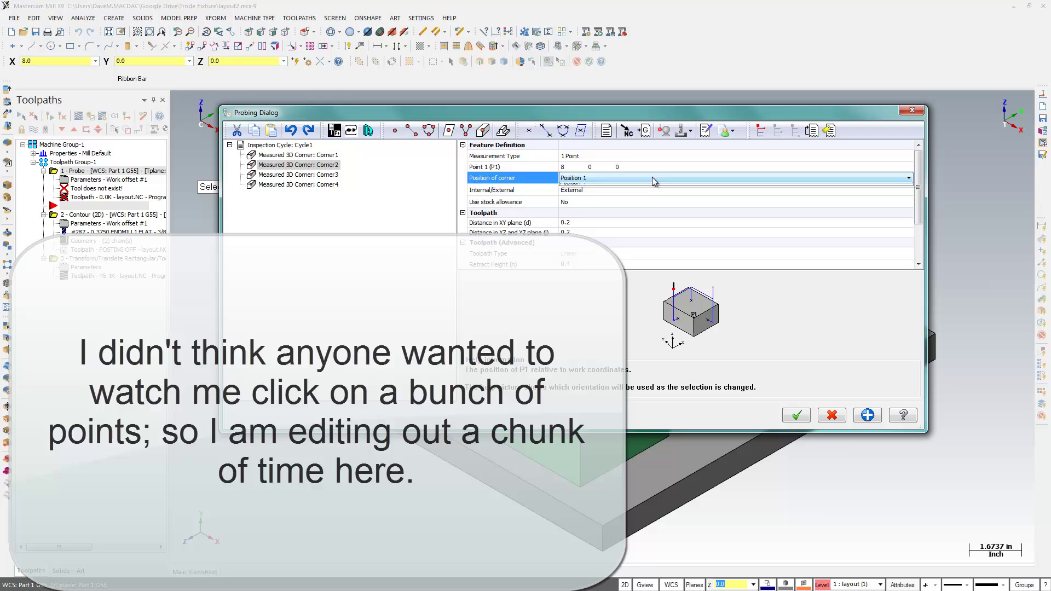
pyautogui.click(651, 176)
pyautogui.click(588, 196)
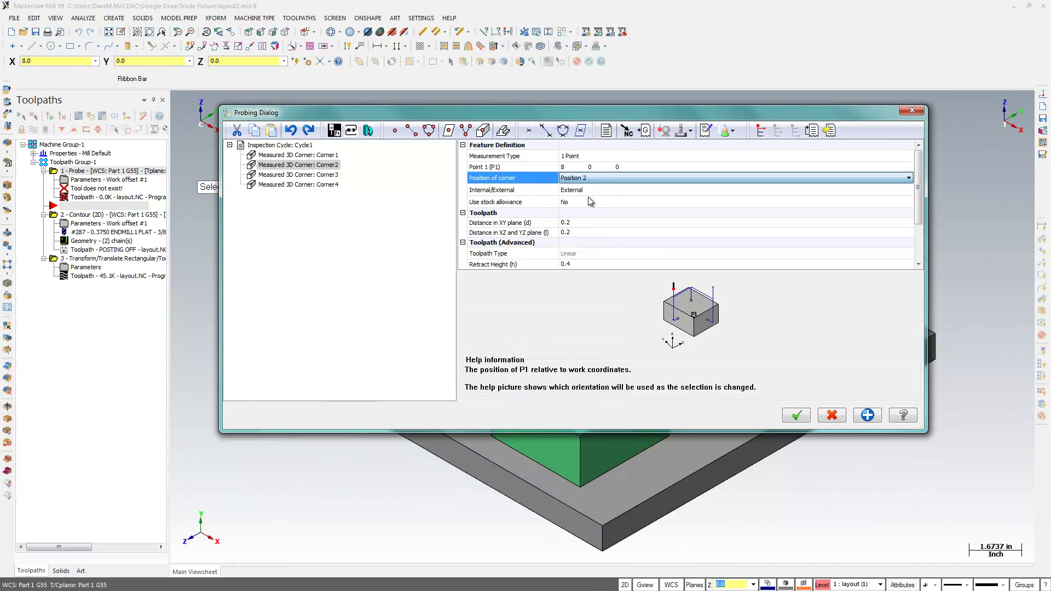
# Add four Machine Update items and base Update1 on Corner1
pyautogui.click(628, 135)
pyautogui.click(628, 135)
pyautogui.click(628, 136)
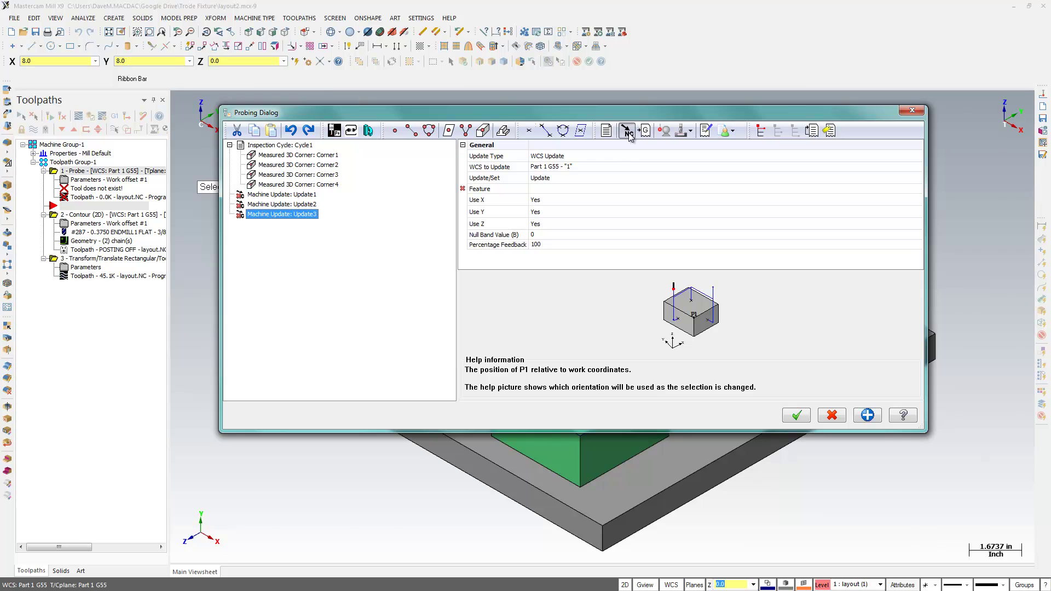
pyautogui.click(627, 135)
pyautogui.click(280, 197)
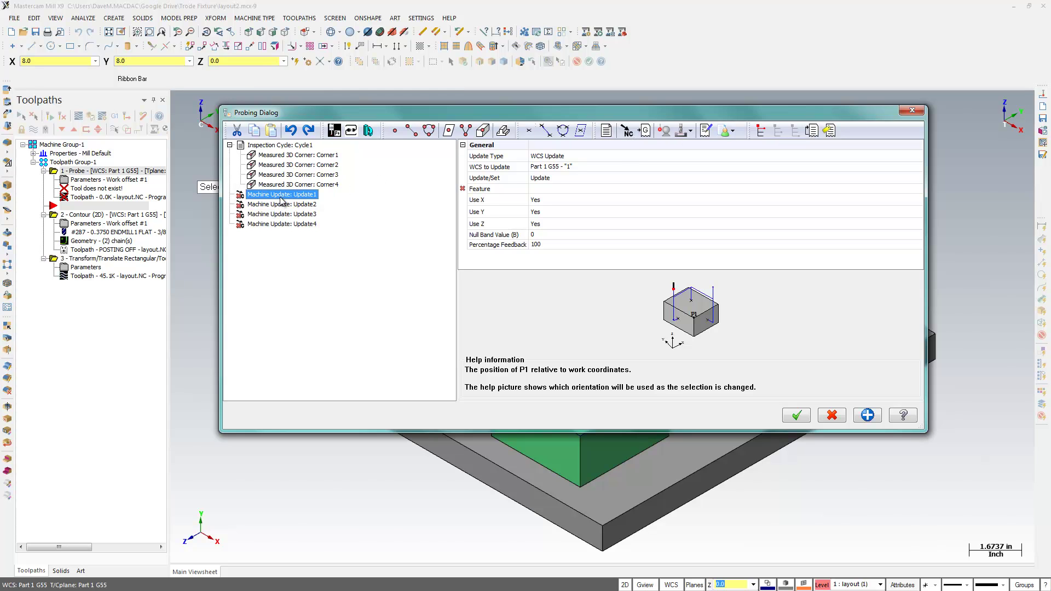
pyautogui.click(558, 189)
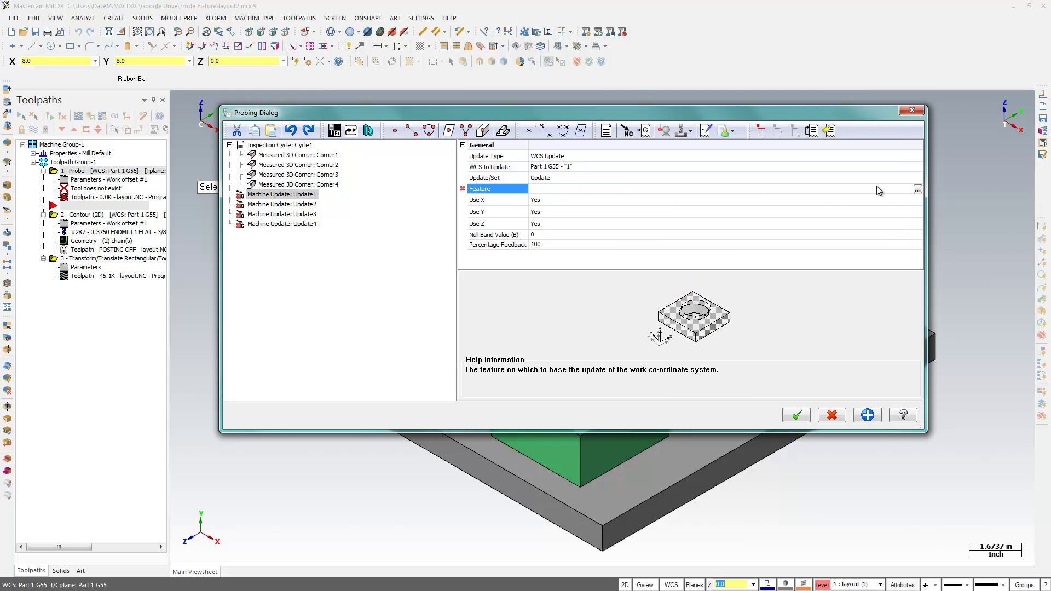
pyautogui.click(916, 190)
pyautogui.click(546, 200)
# Make Update2 update TRANSFORM PLANE #1 from Corner2
pyautogui.click(280, 205)
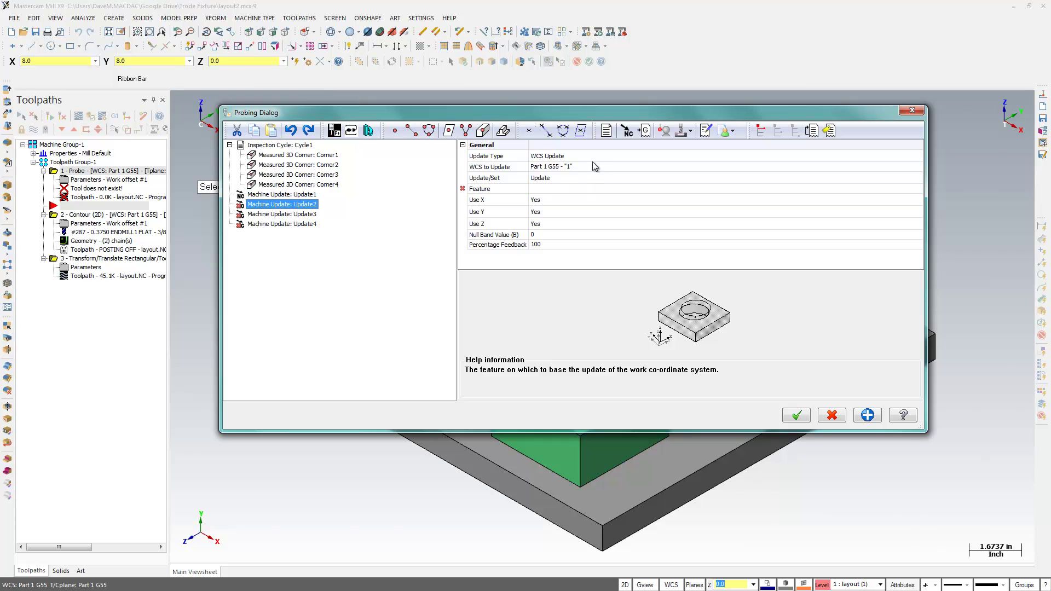
pyautogui.click(590, 167)
pyautogui.click(917, 167)
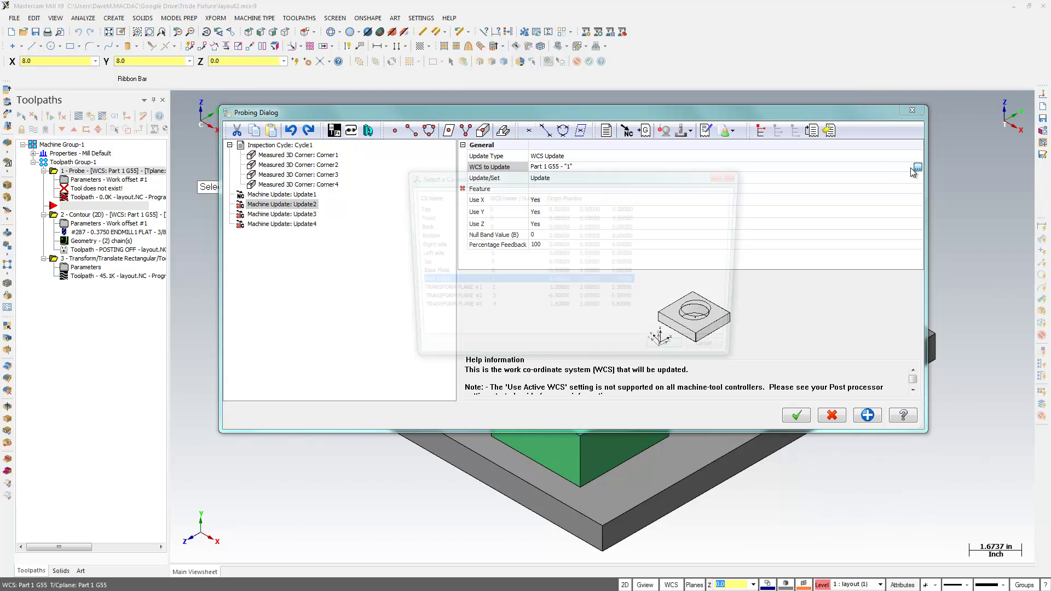
pyautogui.doubleClick(446, 292)
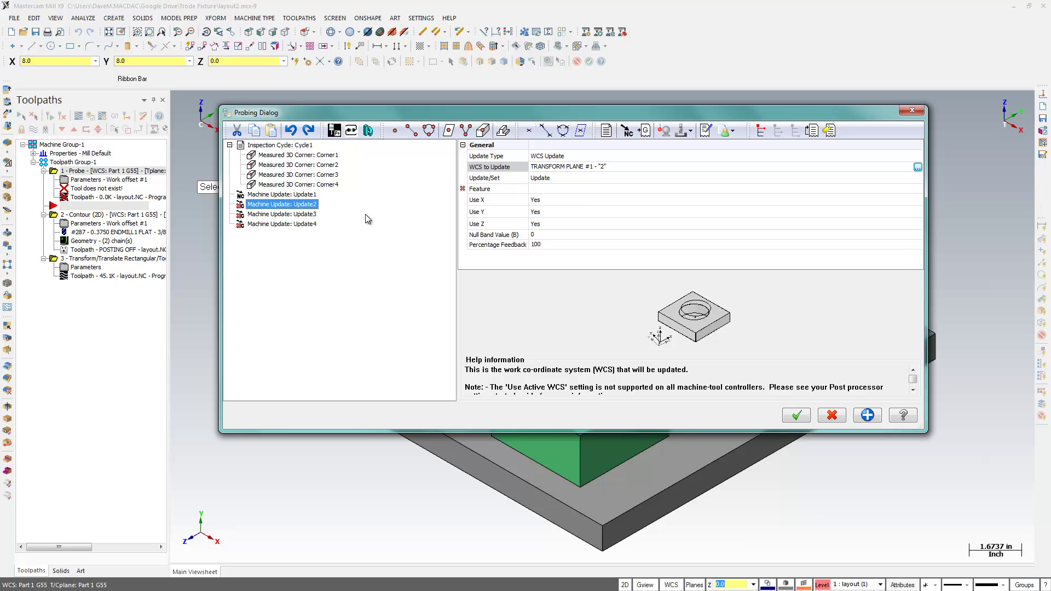
pyautogui.click(552, 190)
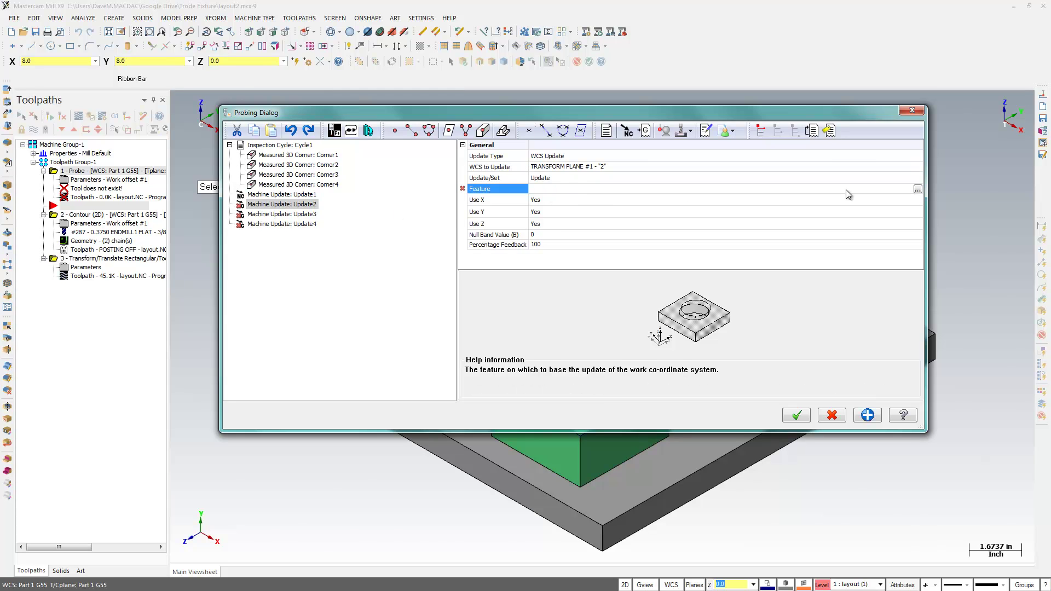
pyautogui.click(917, 190)
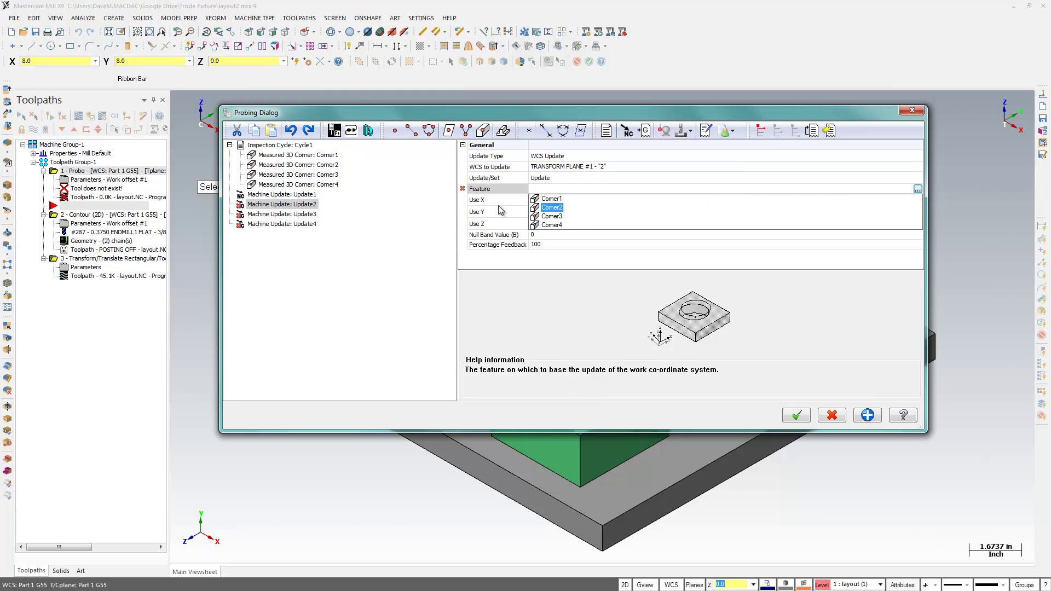
pyautogui.click(547, 208)
# Make Update3 update TRANSFORM PLANE #2 from Corner3
pyautogui.click(305, 214)
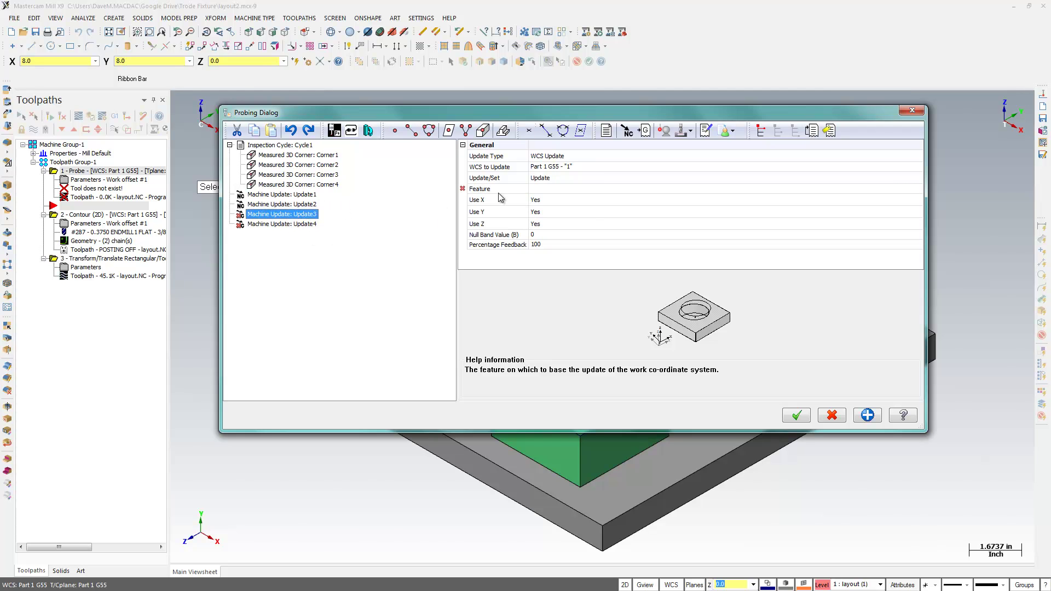
pyautogui.click(588, 168)
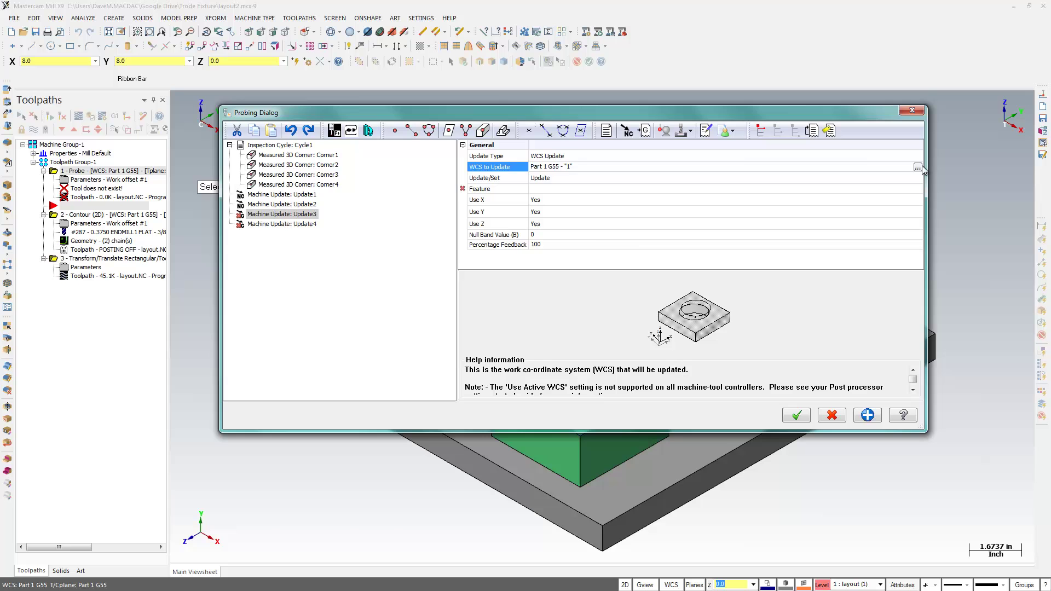
pyautogui.click(918, 167)
pyautogui.doubleClick(470, 301)
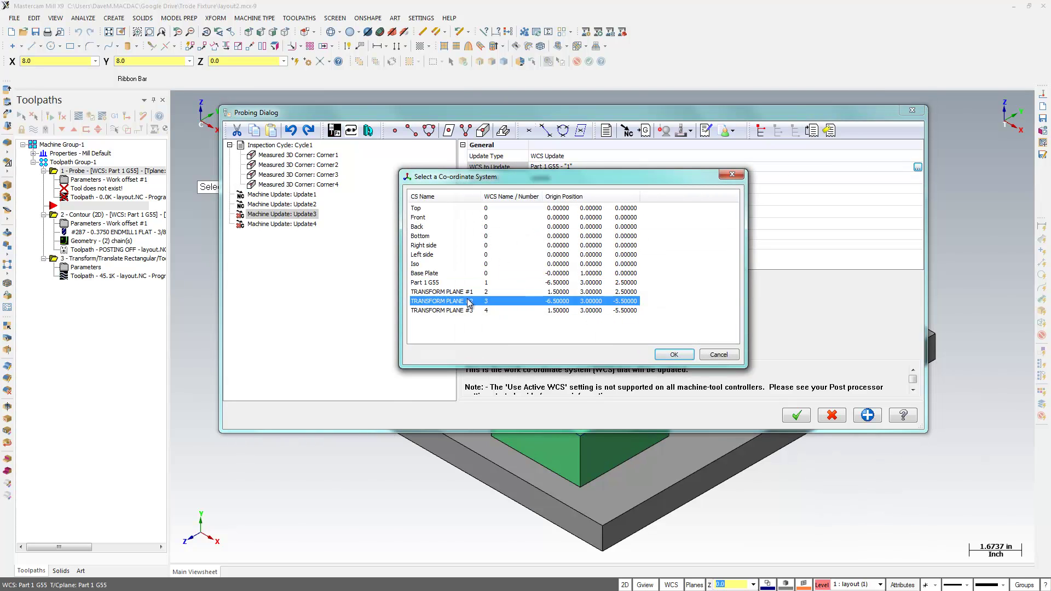
pyautogui.click(571, 189)
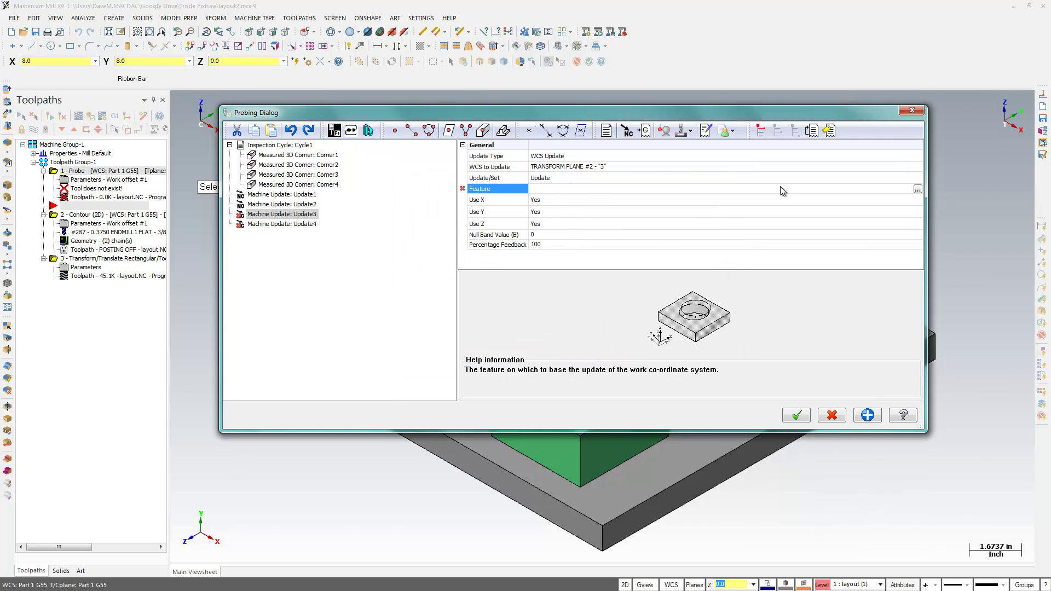
pyautogui.click(918, 190)
pyautogui.click(557, 219)
# Make Update4 update TRANSFORM PLANE #3 from Corner4
pyautogui.click(304, 225)
pyautogui.click(585, 169)
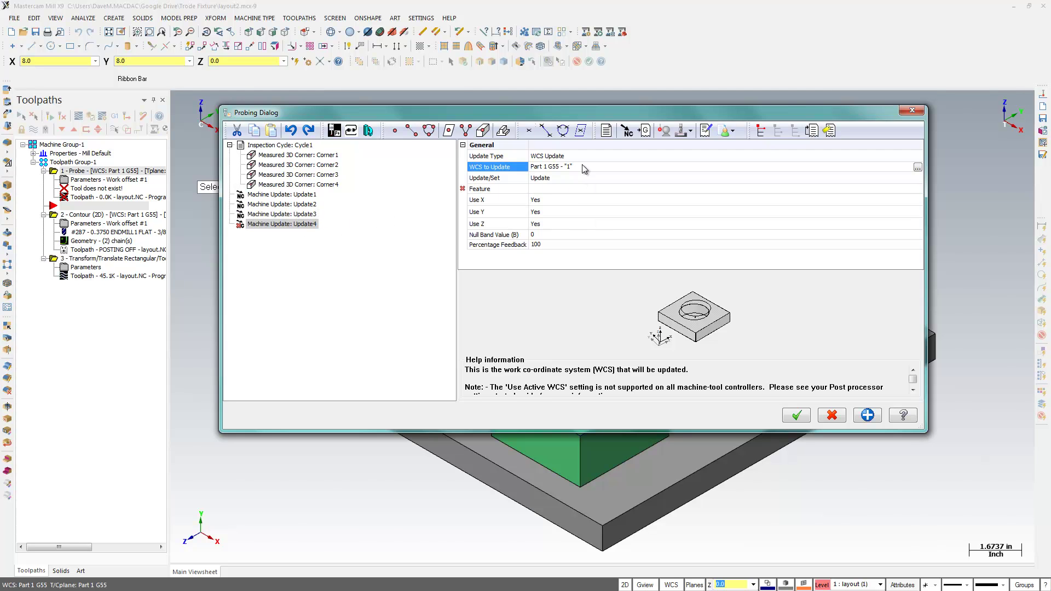
pyautogui.click(918, 167)
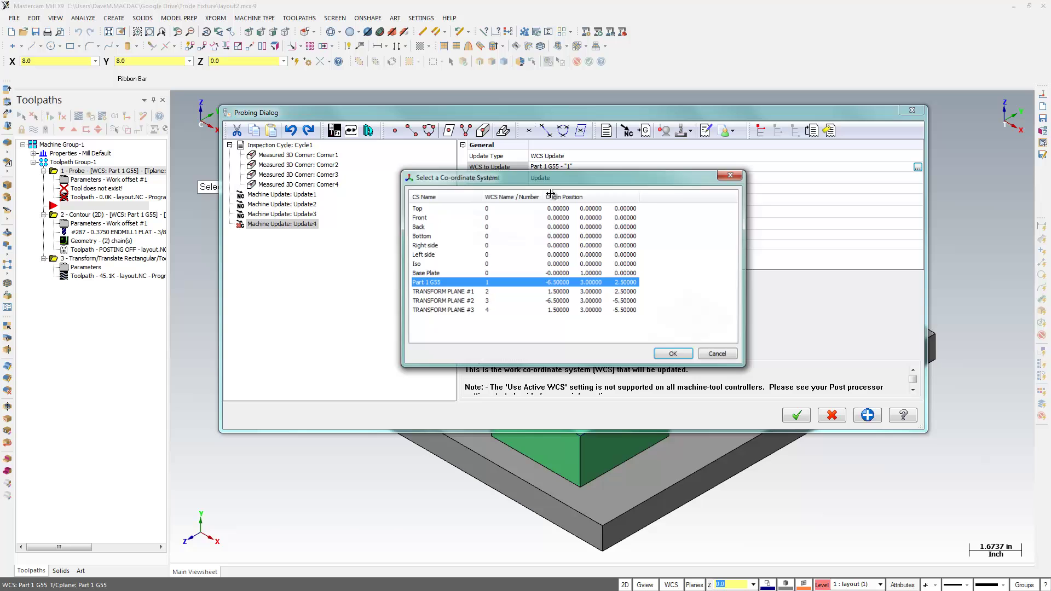
pyautogui.doubleClick(453, 311)
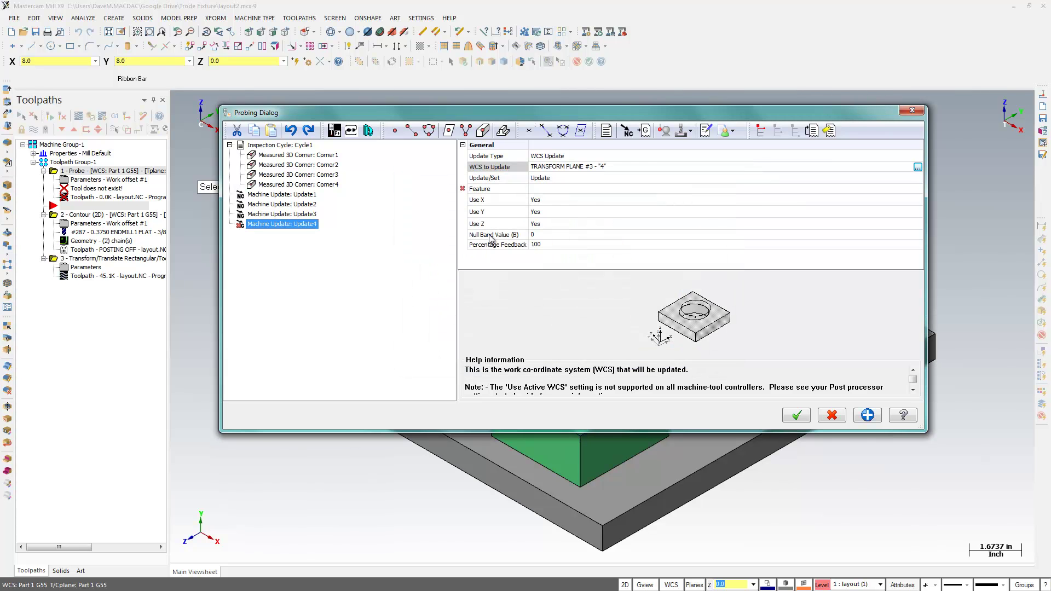
pyautogui.click(583, 189)
pyautogui.click(918, 189)
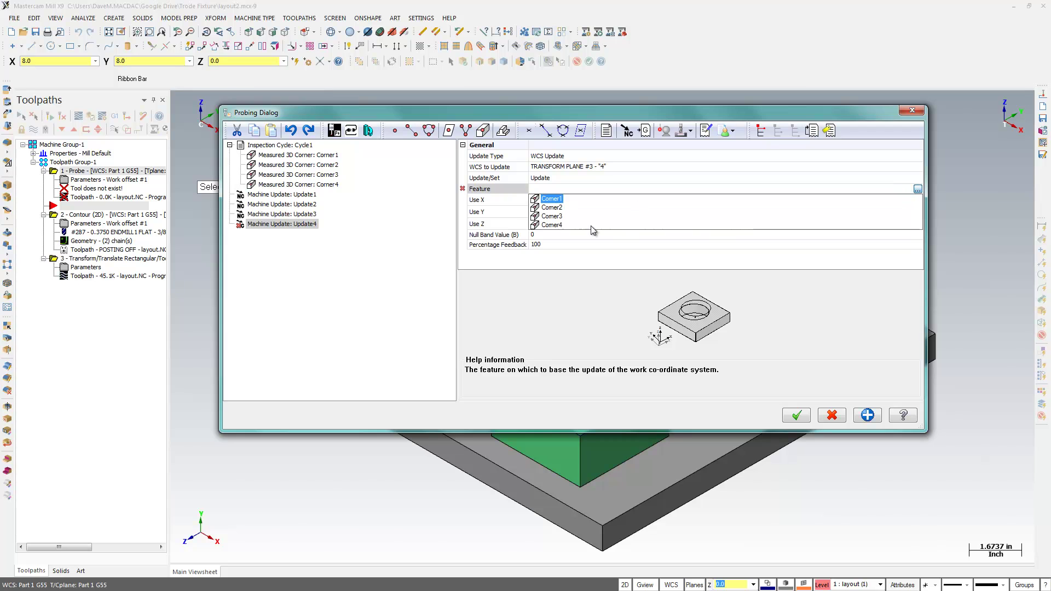
pyautogui.click(561, 226)
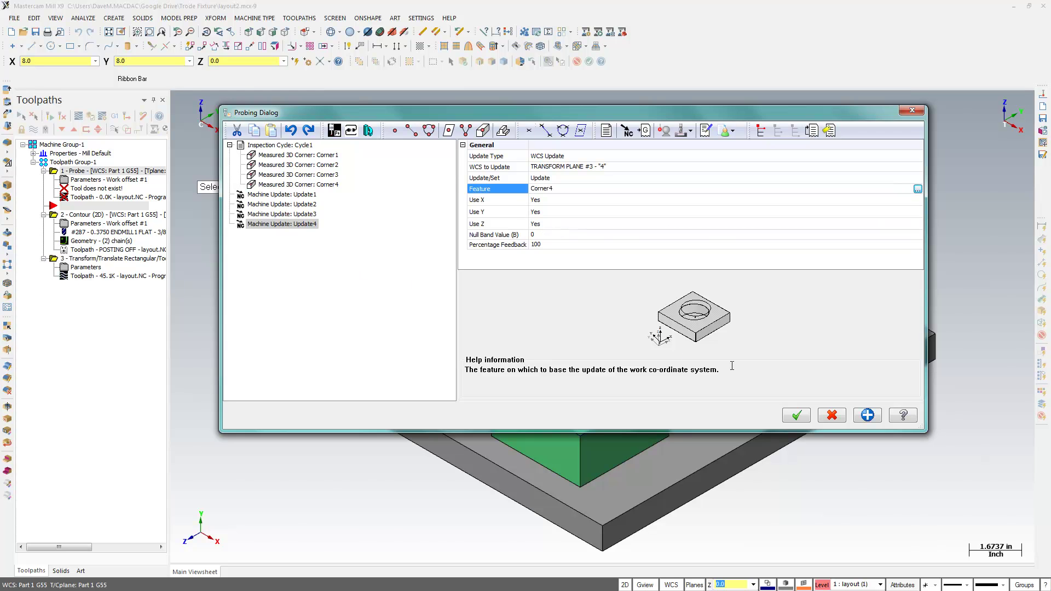
# Accept the probing cycle and backplot the probe moves
pyautogui.click(793, 416)
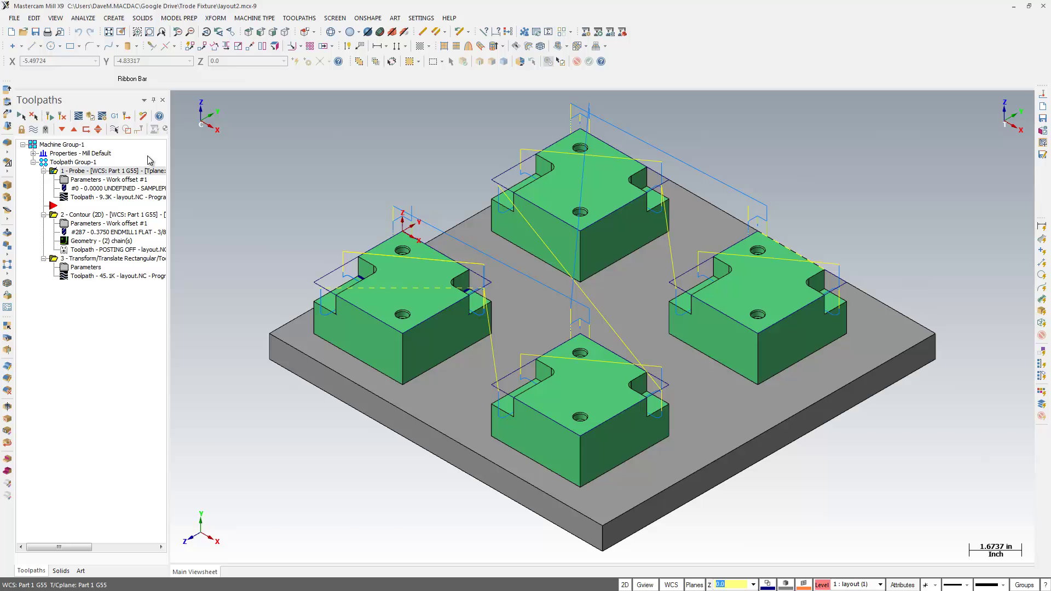
pyautogui.click(88, 198)
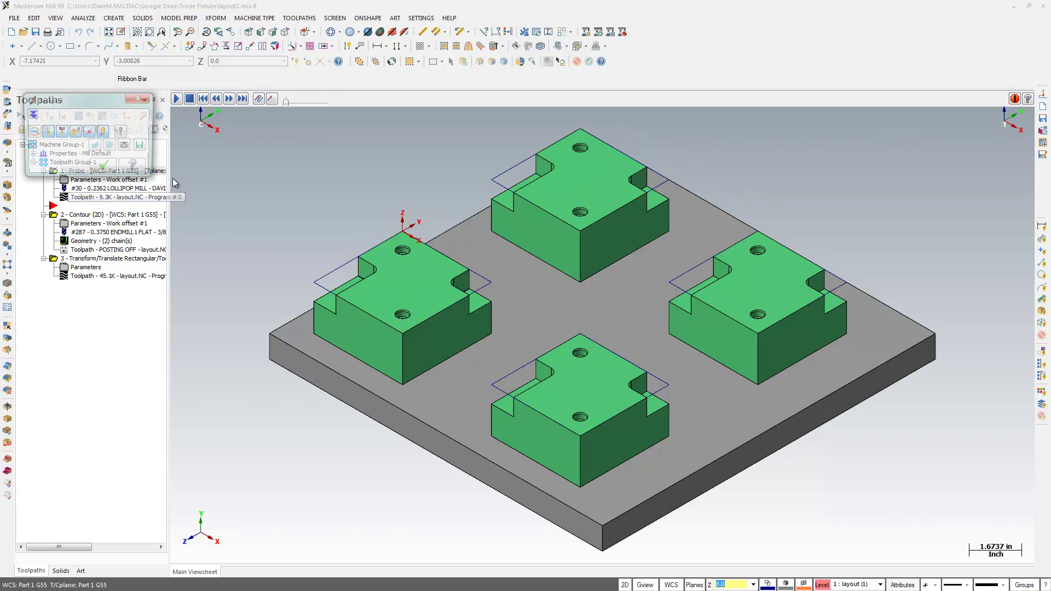
pyautogui.moveTo(340, 103)
pyautogui.mouseDown()
pyautogui.moveTo(576, 135)
pyautogui.moveTo(804, 141)
pyautogui.moveTo(1002, 167)
pyautogui.mouseUp()
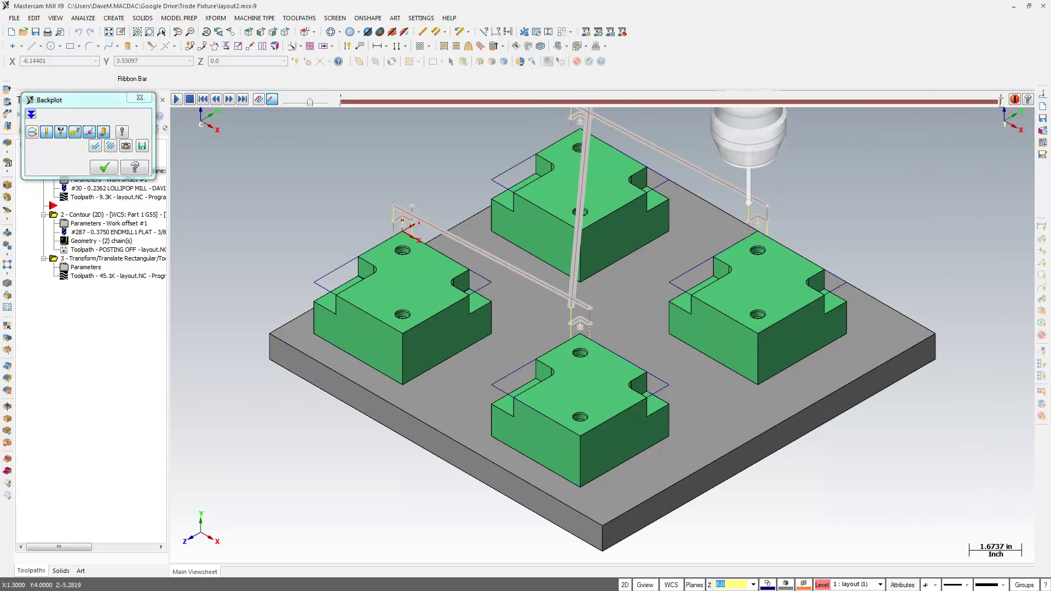
pyautogui.click(104, 167)
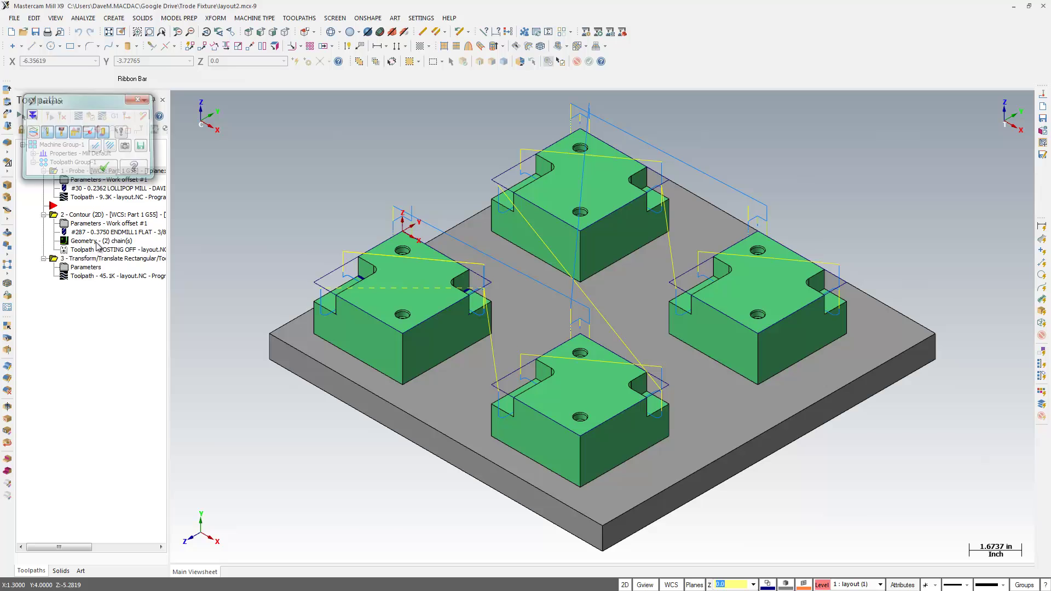
# Replay the full toolpath across all four parts, then exit playback
pyautogui.click(70, 116)
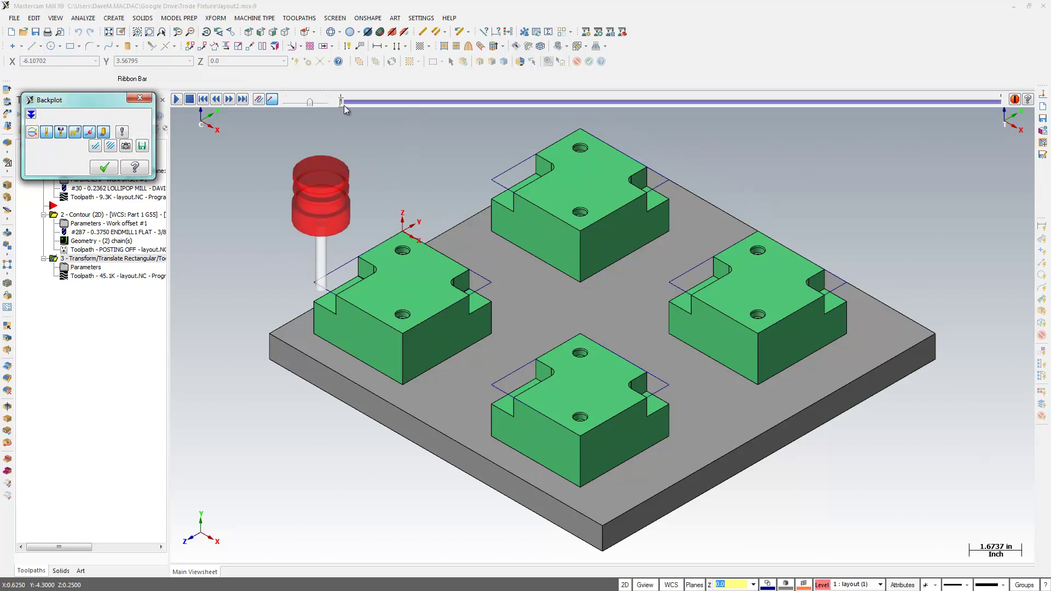
pyautogui.moveTo(344, 105); pyautogui.dragTo(1001, 137)
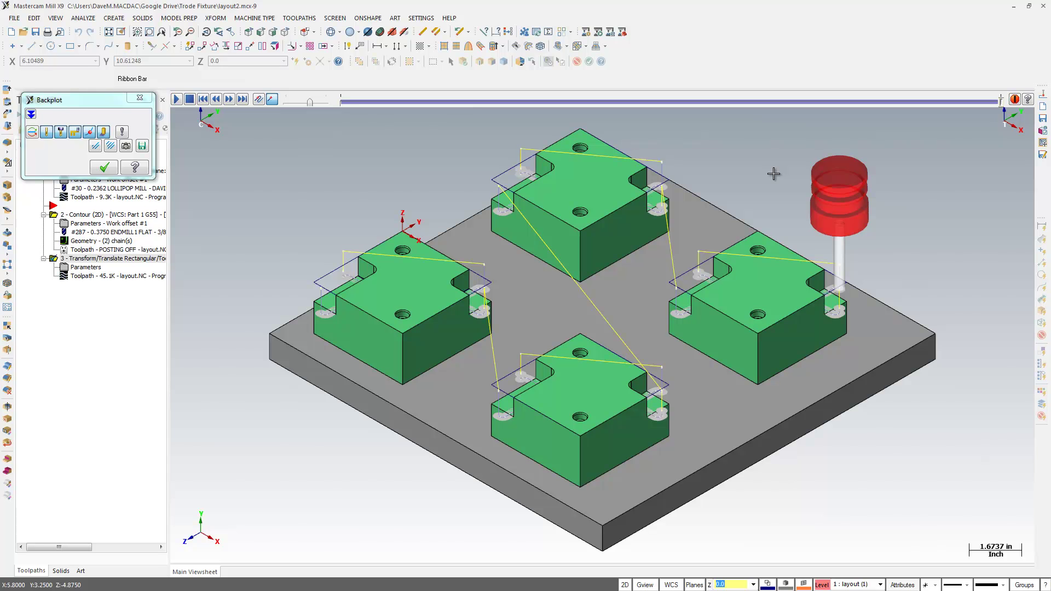
pyautogui.press('Escape')
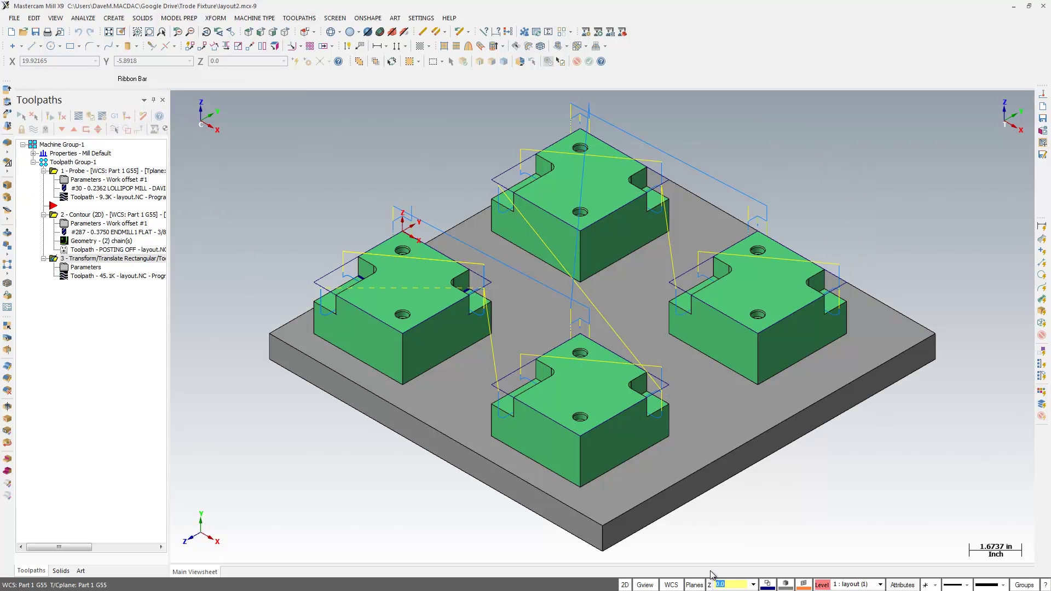
# Set TRANSFORM PLANE #3 current for WCS, tool and construction planes in Plane Manager
pyautogui.click(695, 585)
pyautogui.click(708, 551)
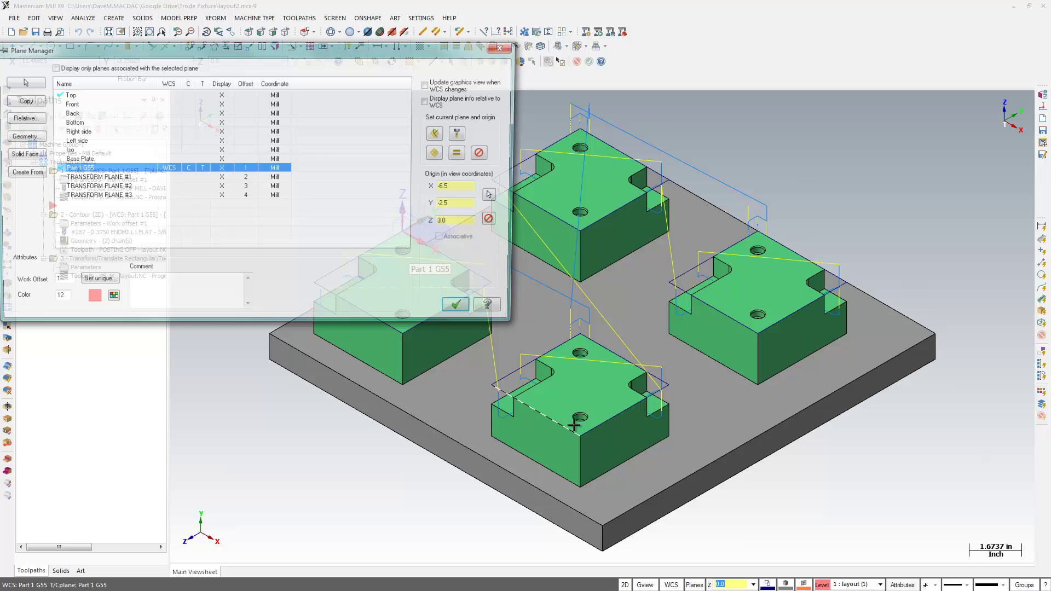
pyautogui.click(107, 199)
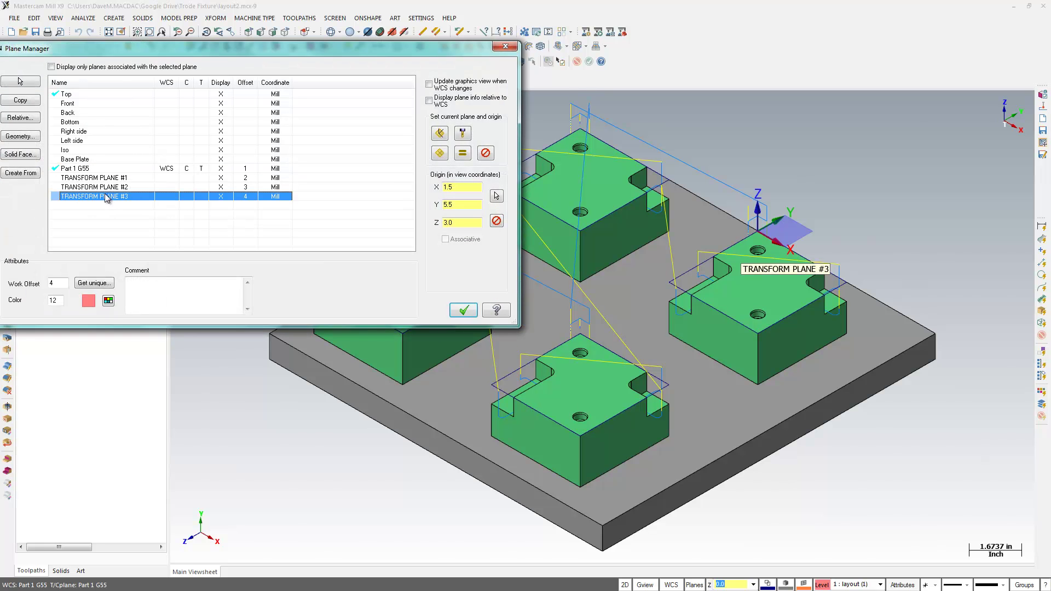
pyautogui.click(462, 153)
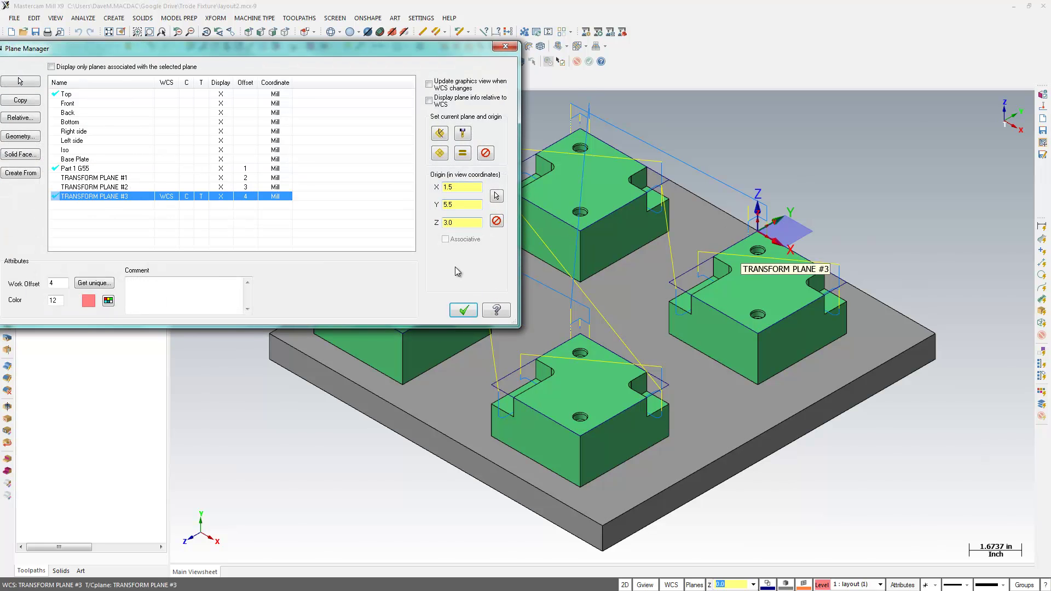
pyautogui.click(463, 310)
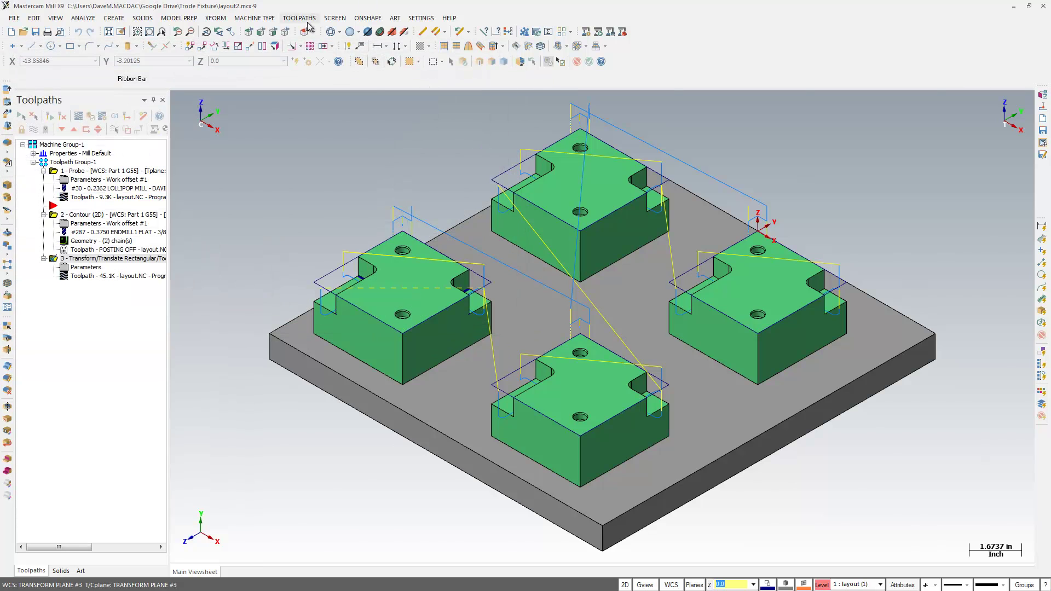
# Create a Contour toolpath chained as a solid Loop along the right part's top-face edge
pyautogui.click(300, 18)
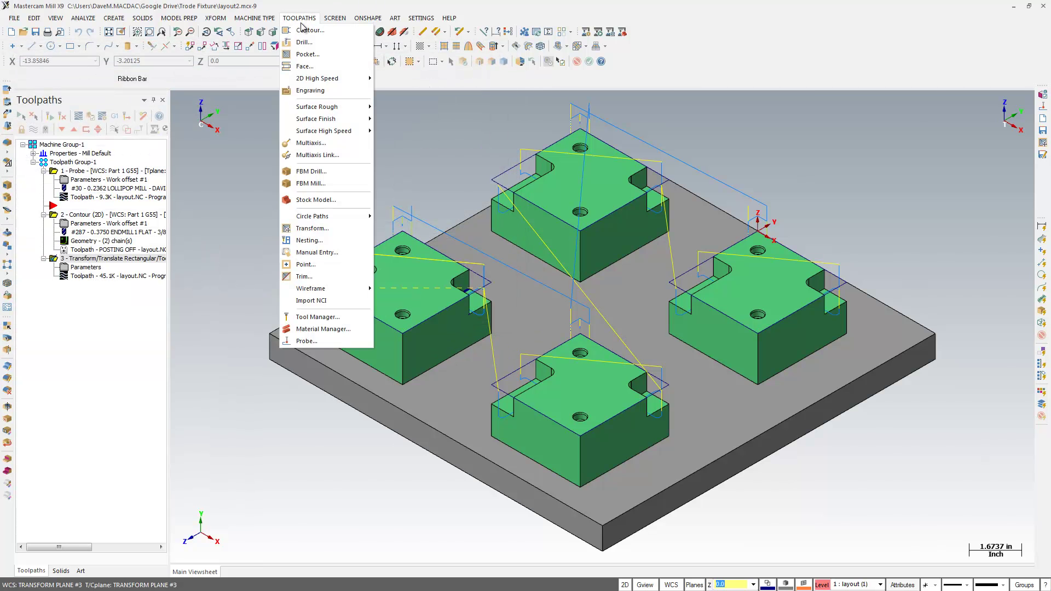
pyautogui.click(307, 30)
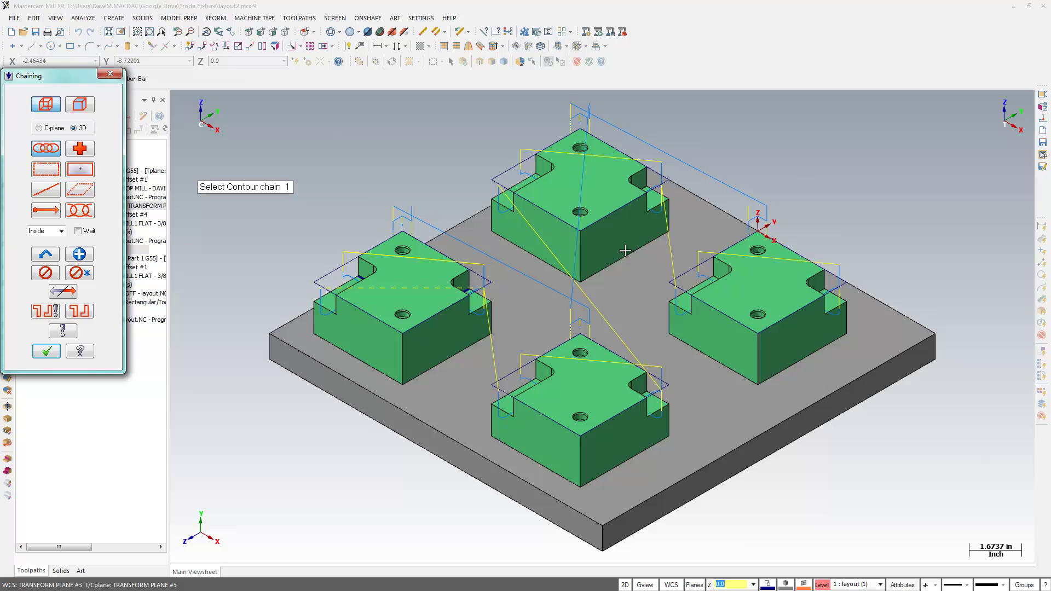
pyautogui.click(82, 105)
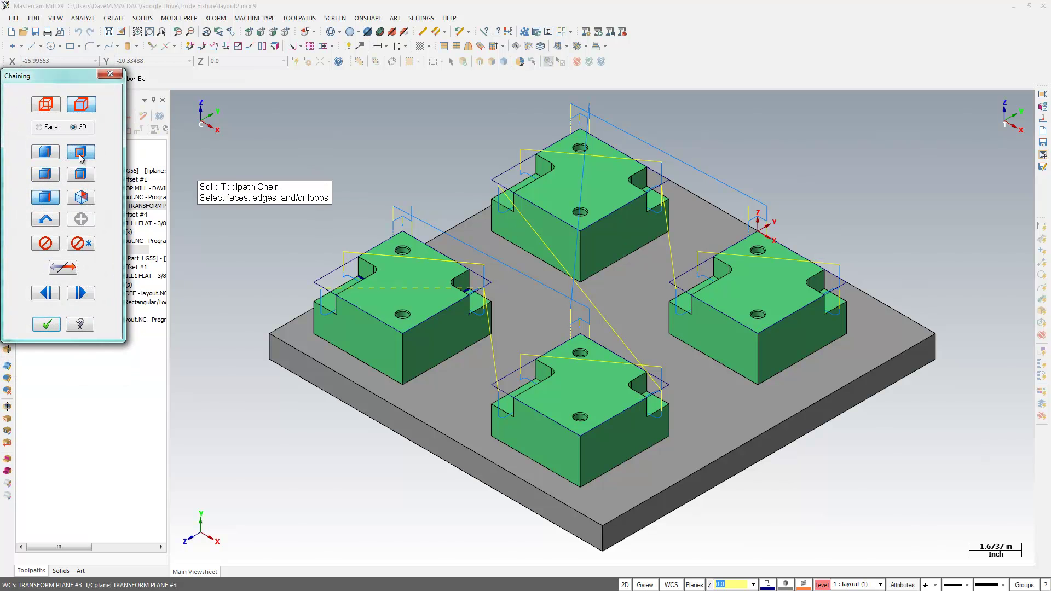
pyautogui.click(78, 179)
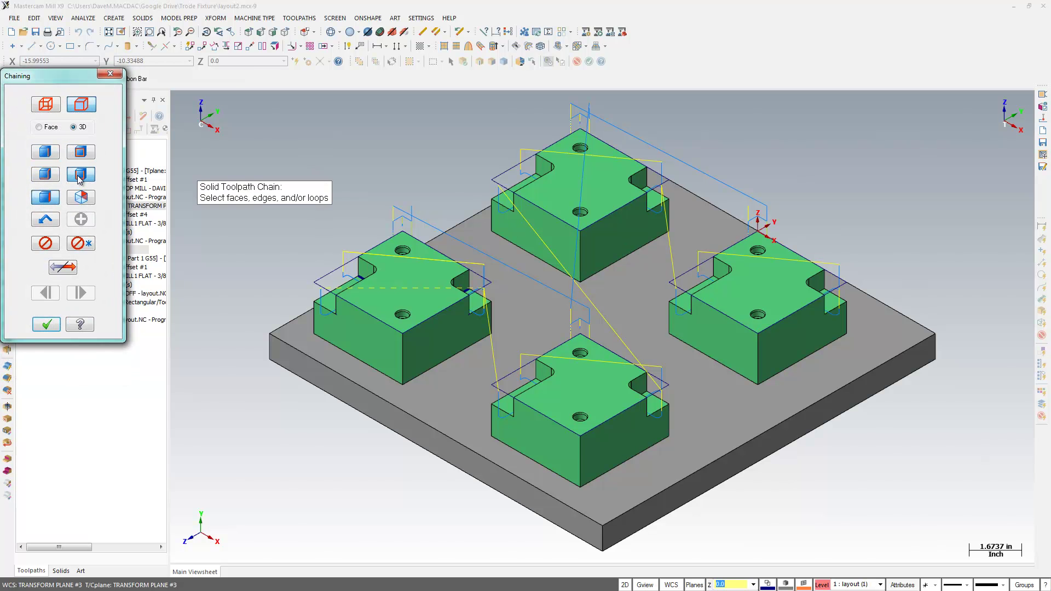
pyautogui.click(702, 299)
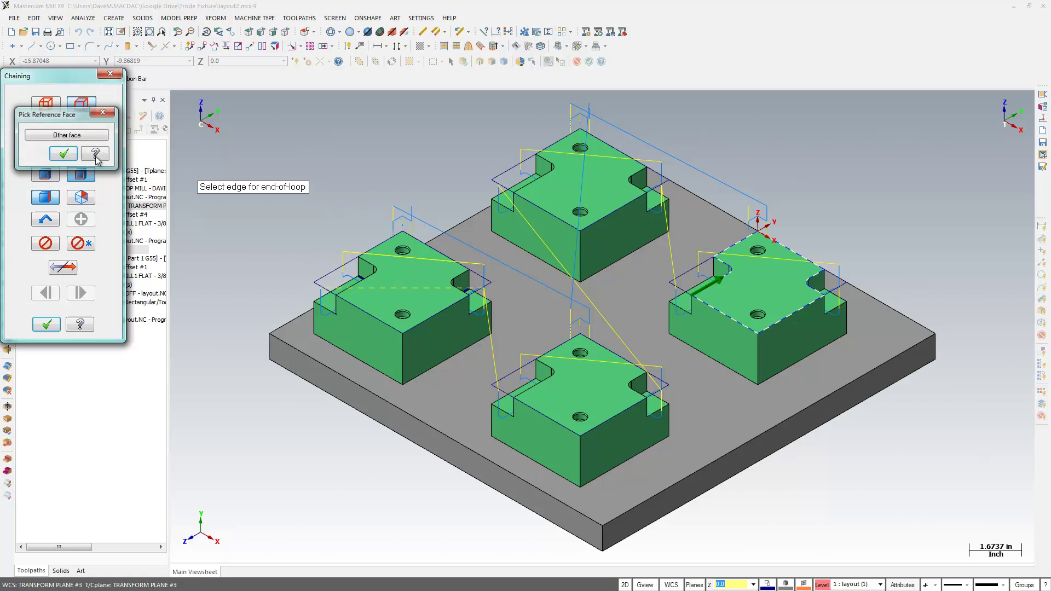
pyautogui.click(722, 268)
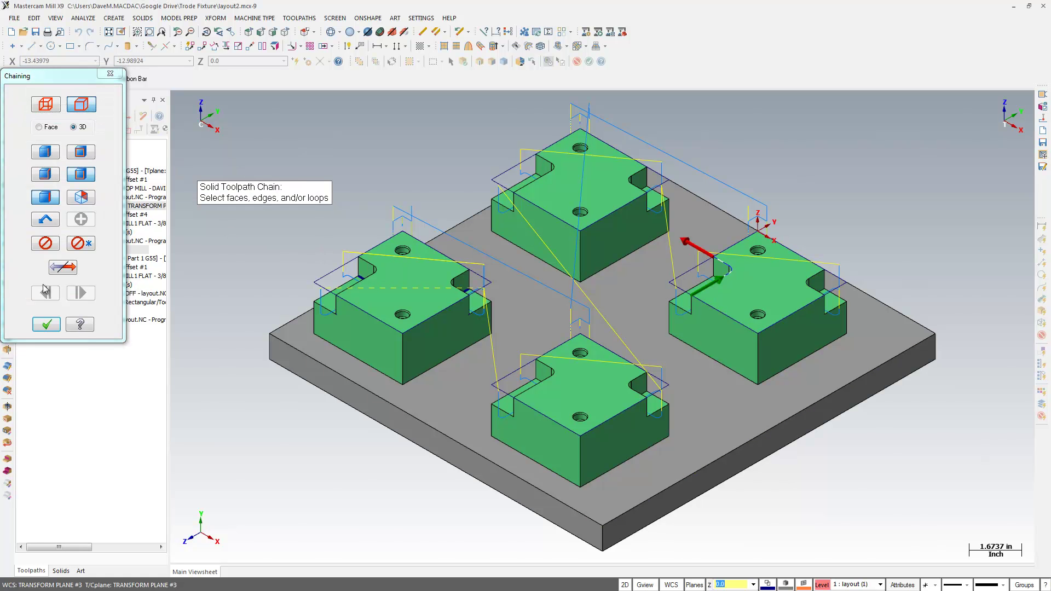
pyautogui.click(47, 324)
# Filter the tool library to spot drills and load the 3/8 SPOTDRILL into the contour
pyautogui.click(276, 70)
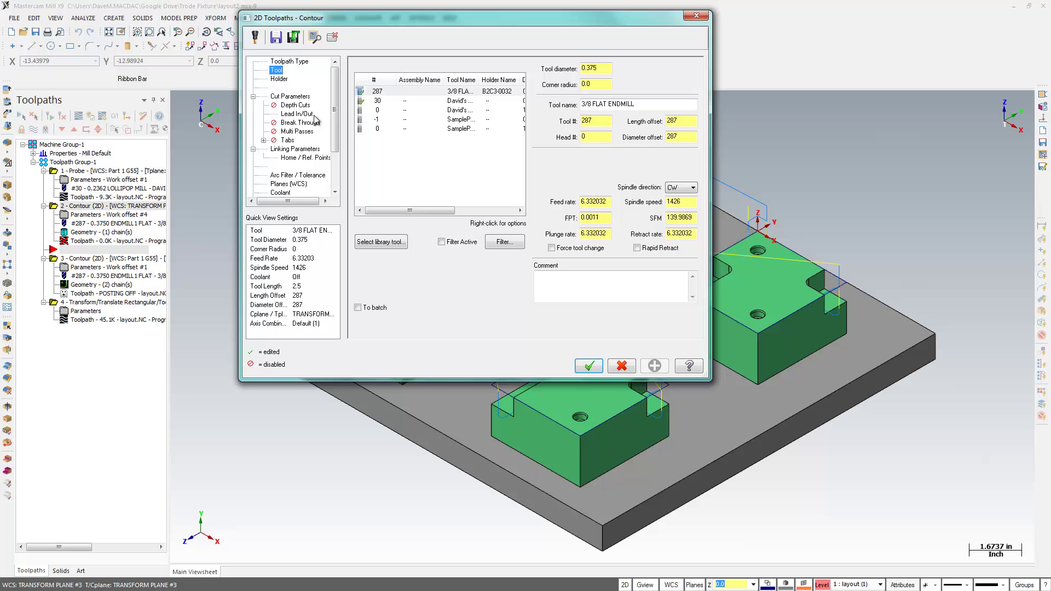
pyautogui.click(379, 239)
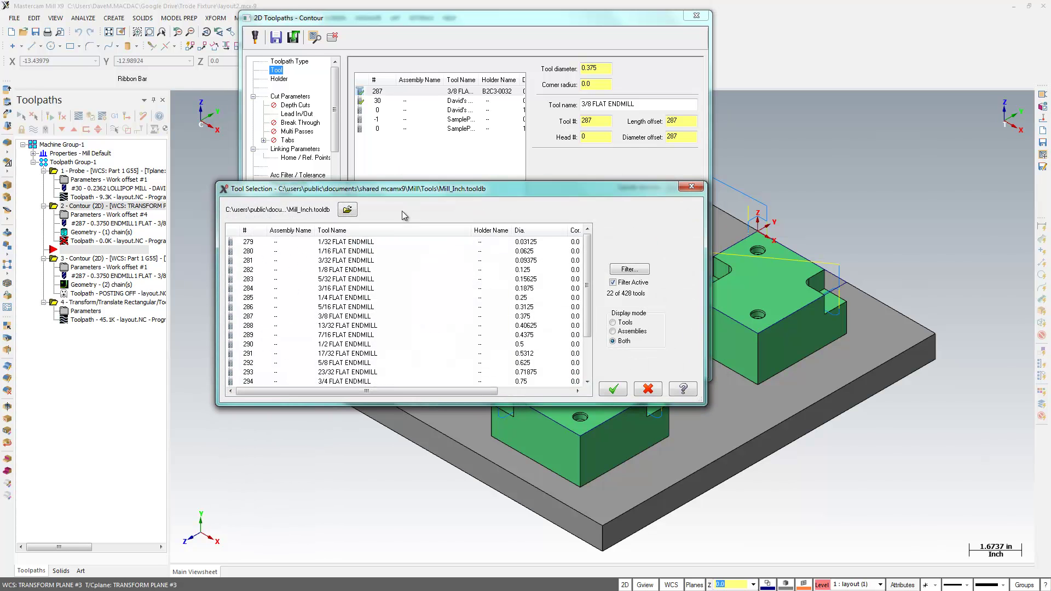
pyautogui.click(628, 268)
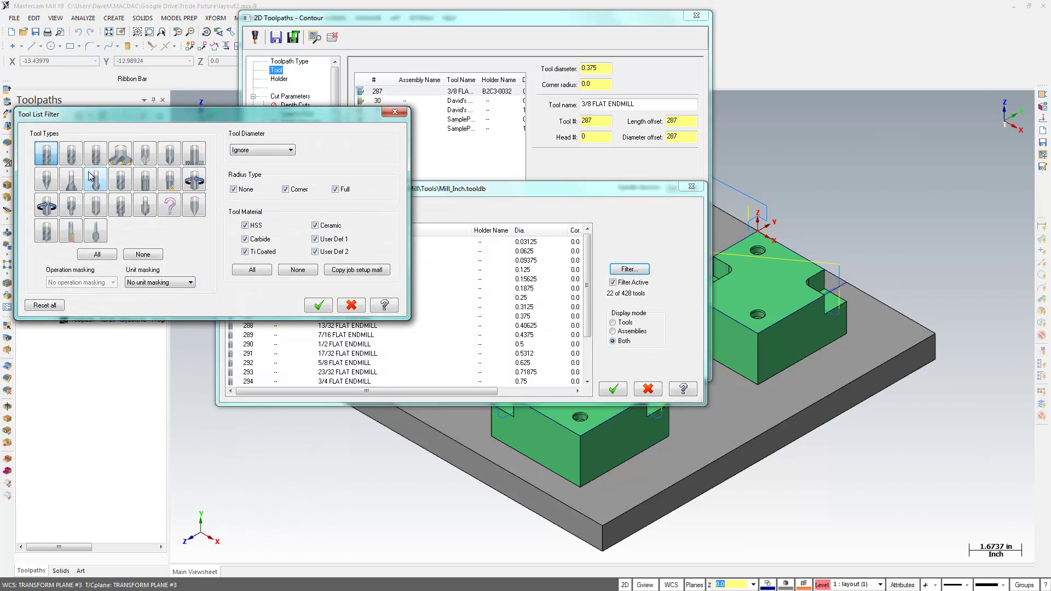
pyautogui.click(104, 213)
pyautogui.press('Return')
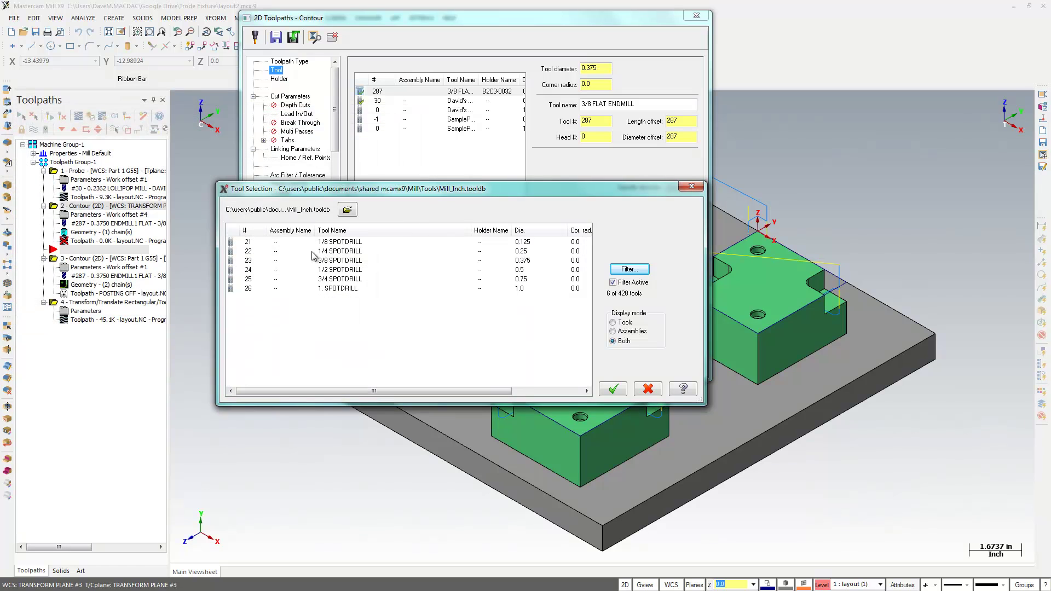
pyautogui.doubleClick(313, 261)
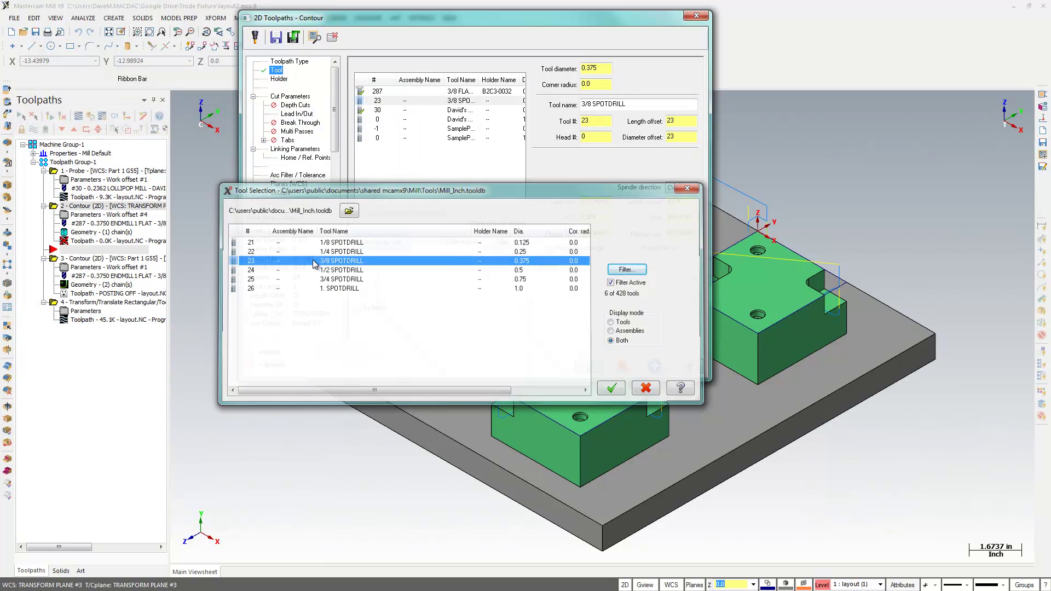
# Choose a different tool holder, set the contour type to 2D chamfer, and review the planes
pyautogui.click(280, 79)
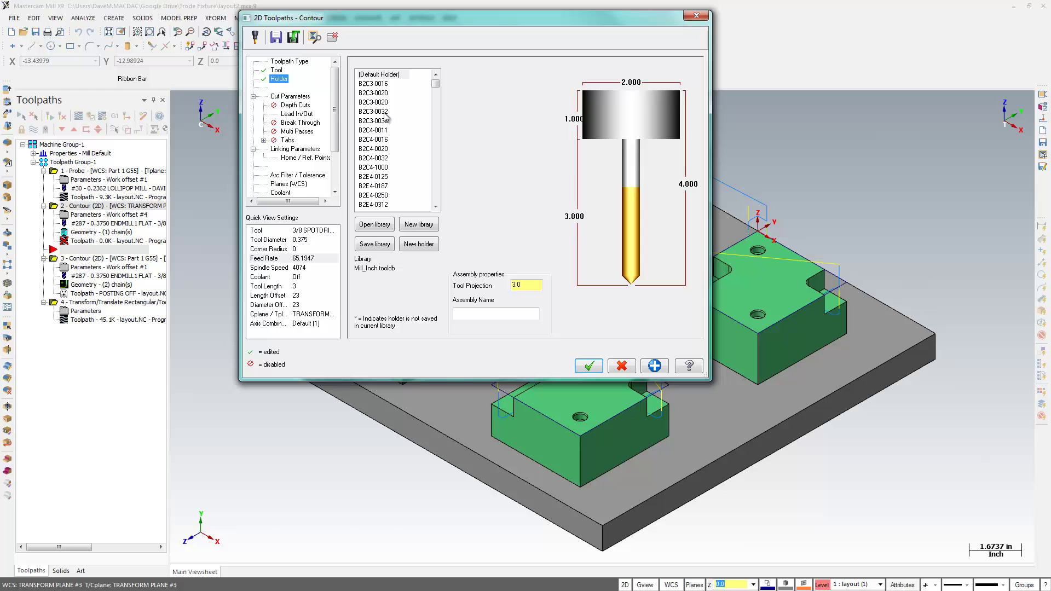
pyautogui.click(385, 114)
pyautogui.click(296, 98)
pyautogui.click(619, 91)
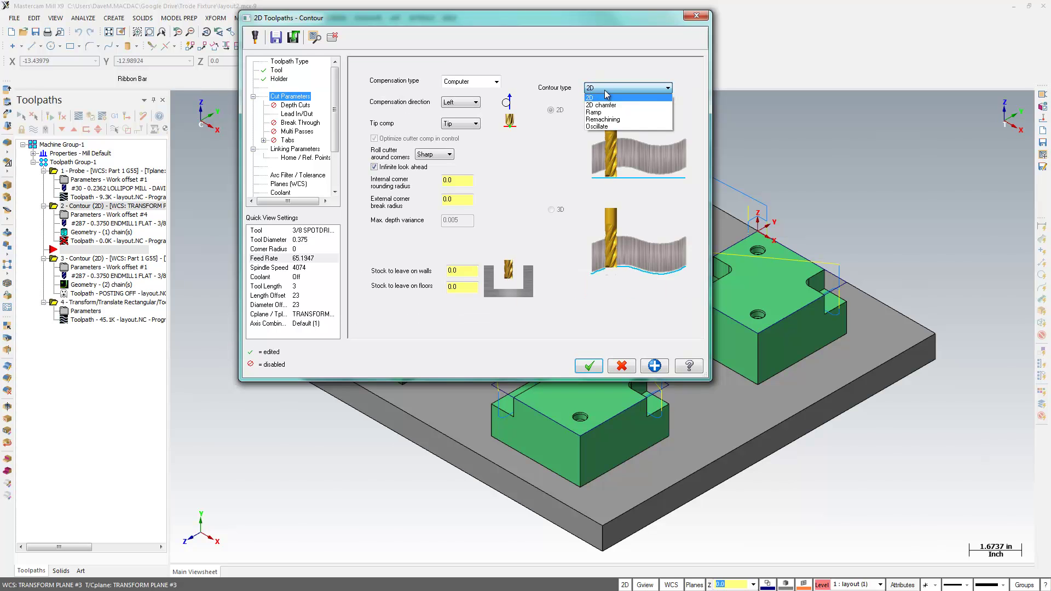
pyautogui.click(621, 104)
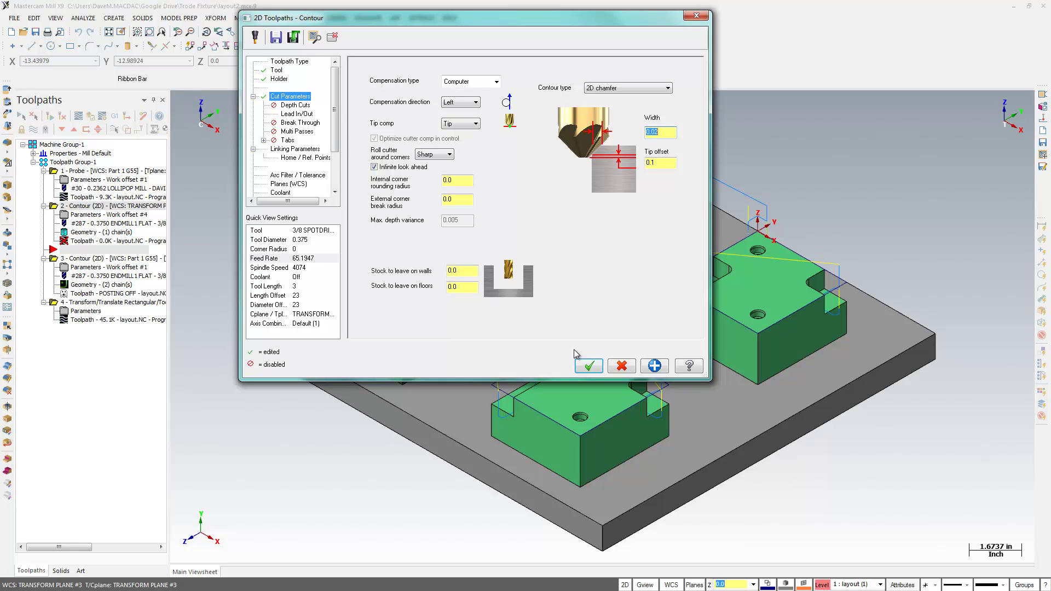
pyautogui.click(303, 185)
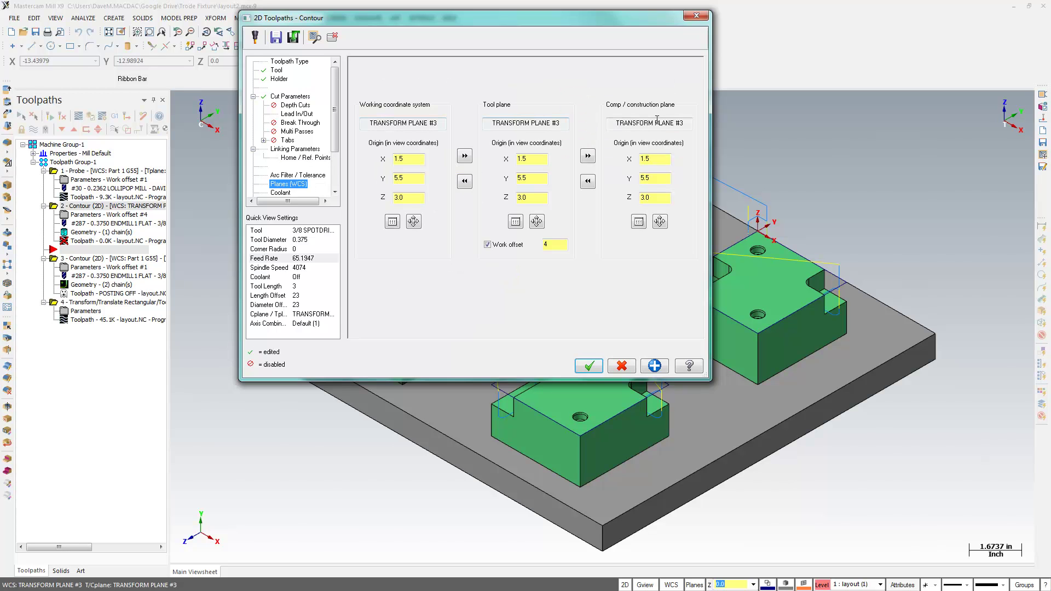
# Generate the chamfer toolpath and copy it after the Transform operation as operation 5
pyautogui.click(587, 365)
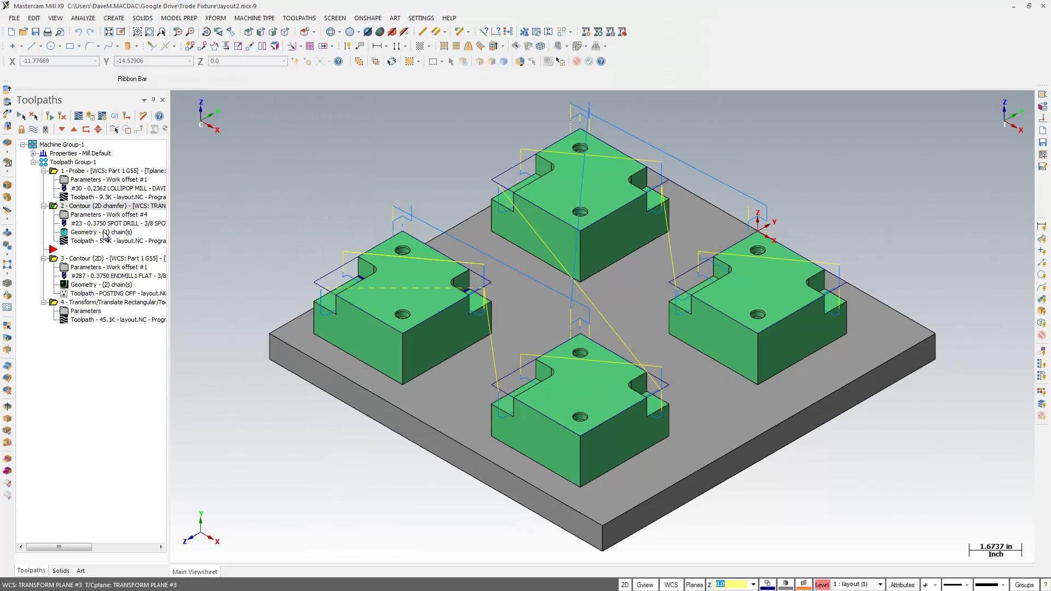
pyautogui.moveTo(115, 206); pyautogui.dragTo(128, 394, button='right')
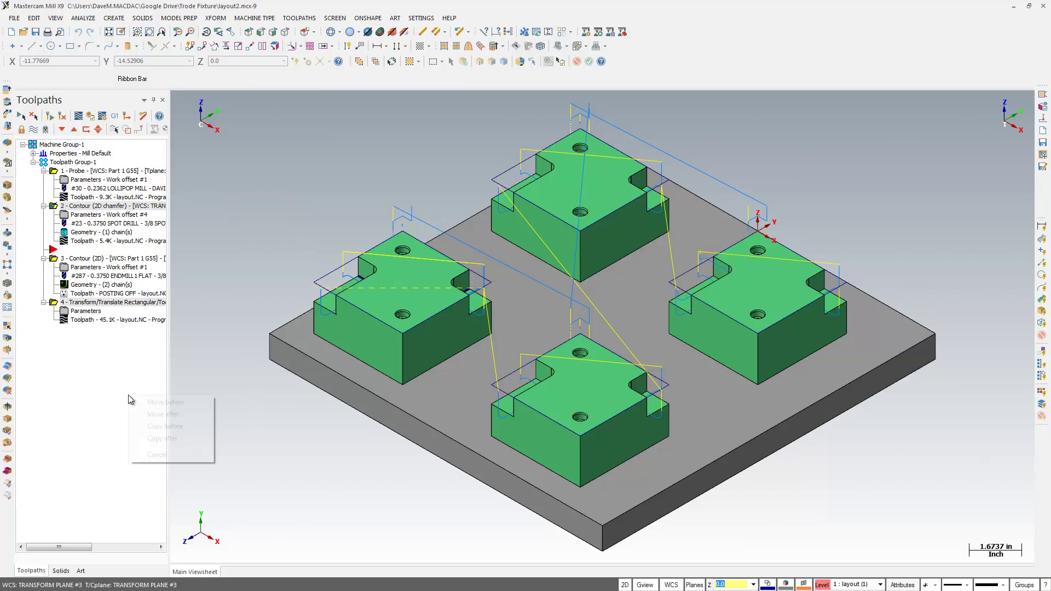
pyautogui.click(172, 439)
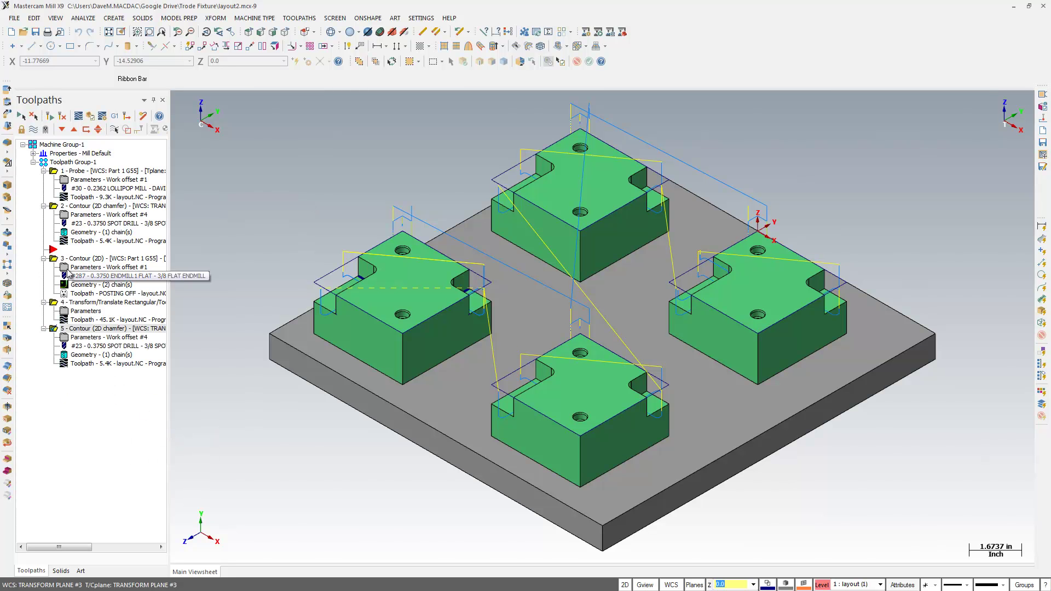